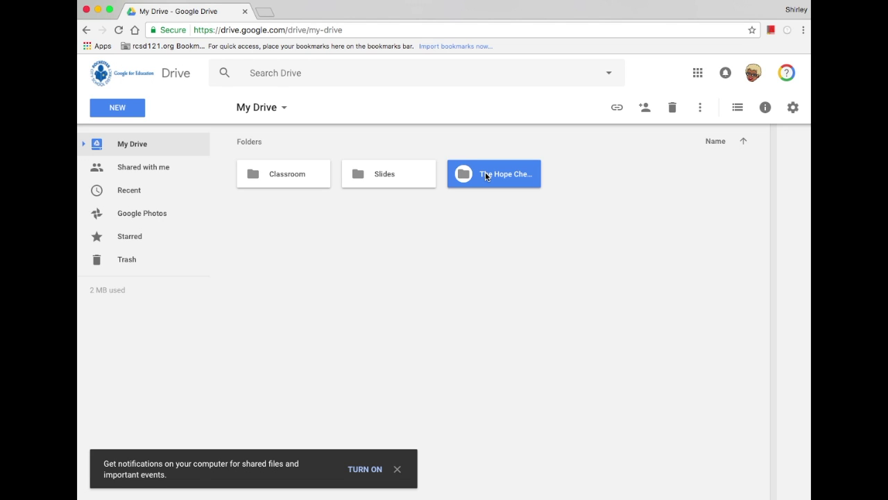
Create a blank Google Form inside the The Hope Chest folder
{"action": "double_click", "coordinate": [486, 176]}
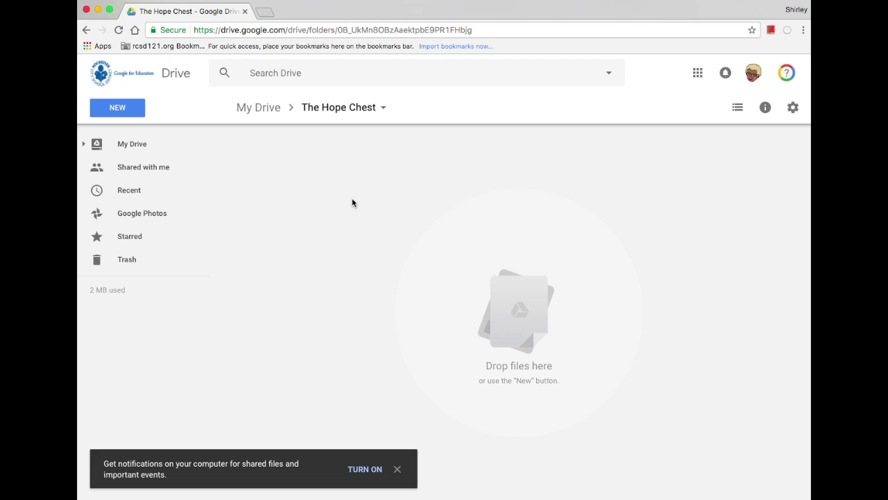
{"action": "left_click", "coordinate": [120, 109]}
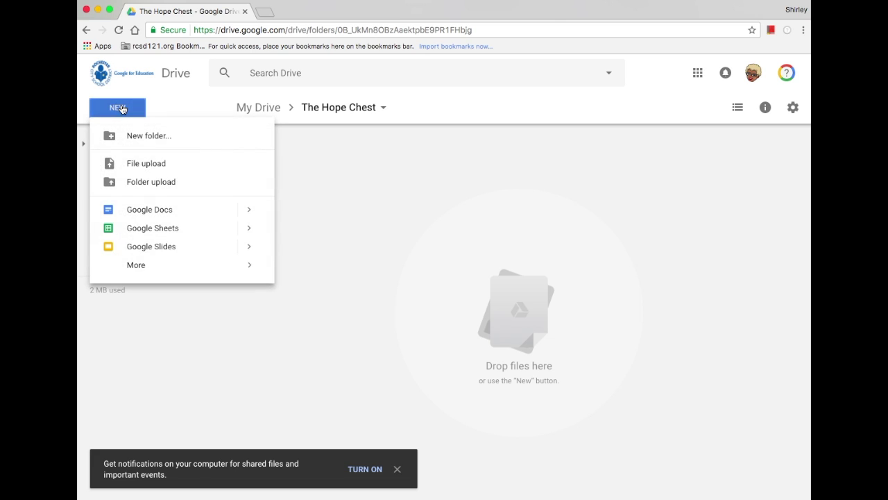
{"action": "mouse_move", "coordinate": [131, 268]}
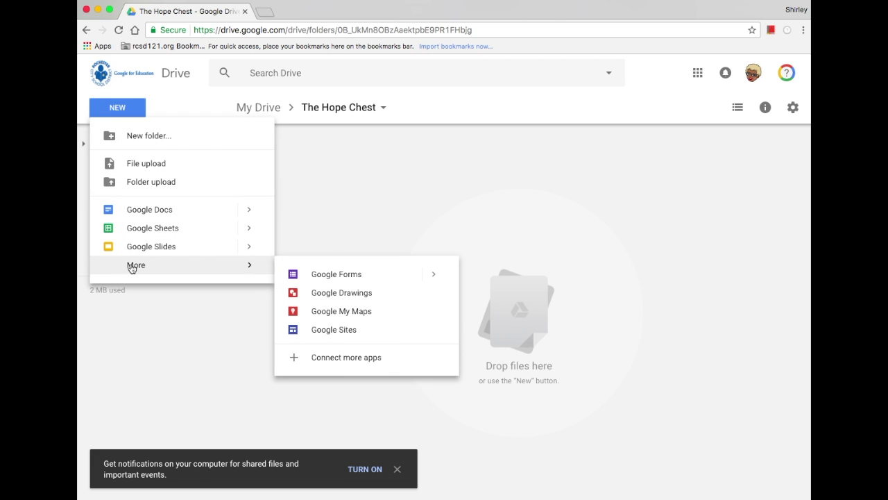
{"action": "left_click", "coordinate": [318, 276]}
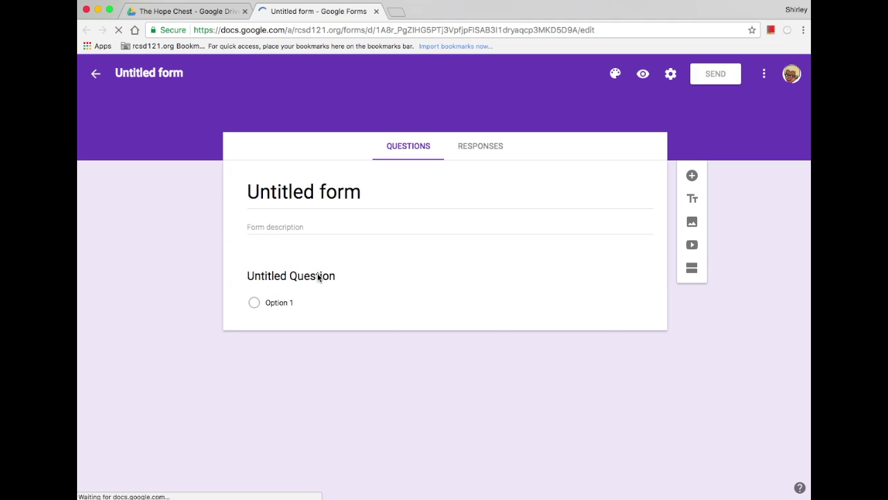
Name the form "The Hope Chest" and apply the same text as its title heading
{"action": "left_click", "coordinate": [160, 74]}
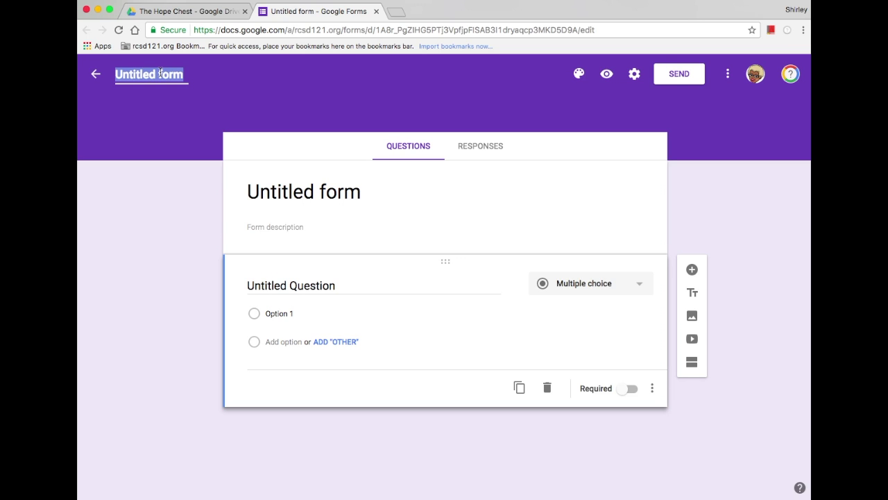
{"action": "type", "text": "T"}
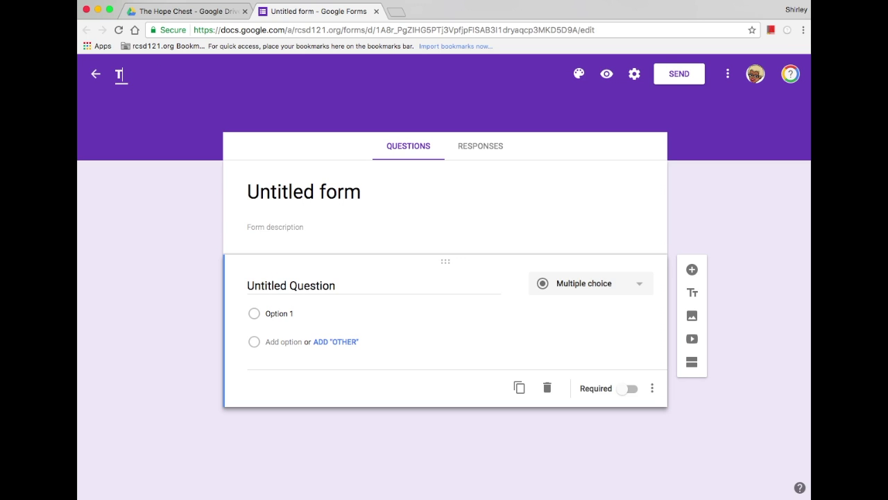
{"action": "type", "text": "he Hope"}
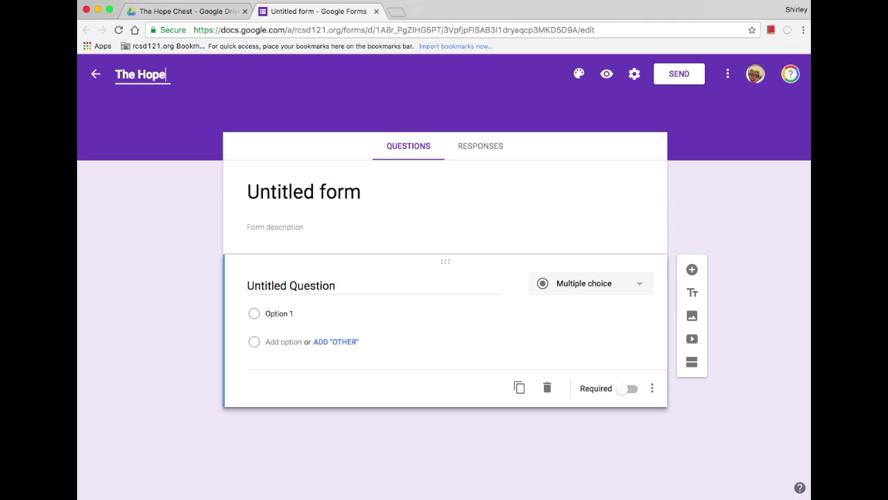
{"action": "type", "text": " Chest"}
{"action": "left_click", "coordinate": [351, 201]}
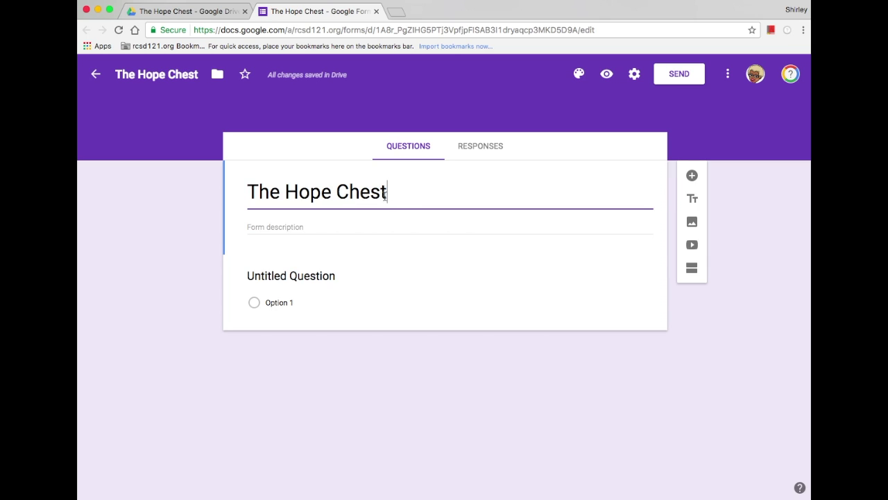
Turn the untitled question into a required short-answer question reading "Name"
{"action": "left_click", "coordinate": [305, 275]}
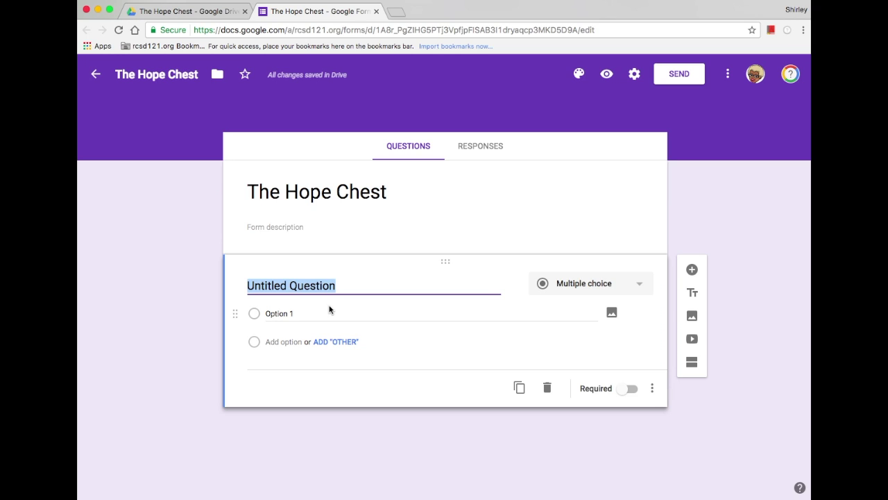
{"action": "type", "text": "Name"}
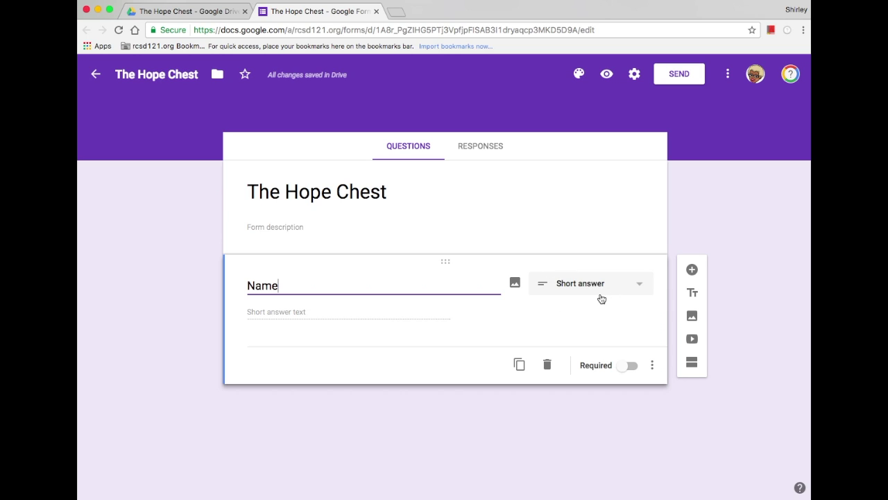
{"action": "left_click", "coordinate": [632, 366]}
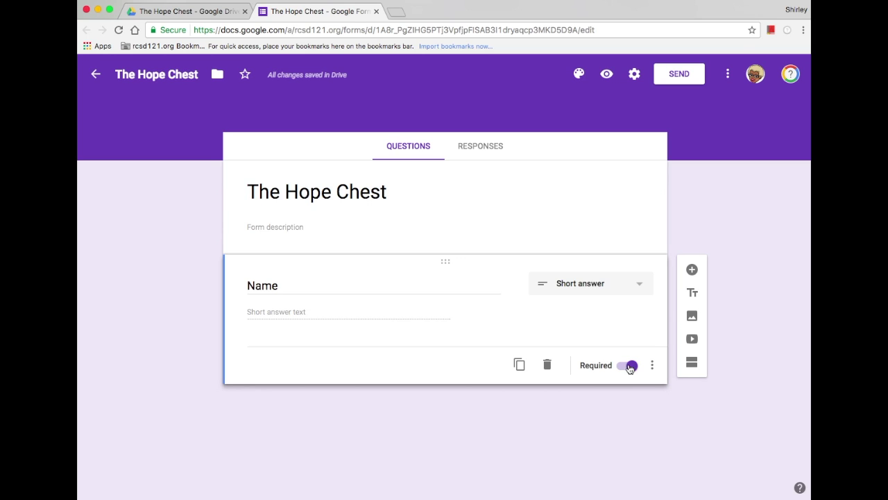
Add a question reading "Which of the following describe Chloe's character?" and set its answer type to Checkboxes
{"action": "left_click", "coordinate": [691, 270]}
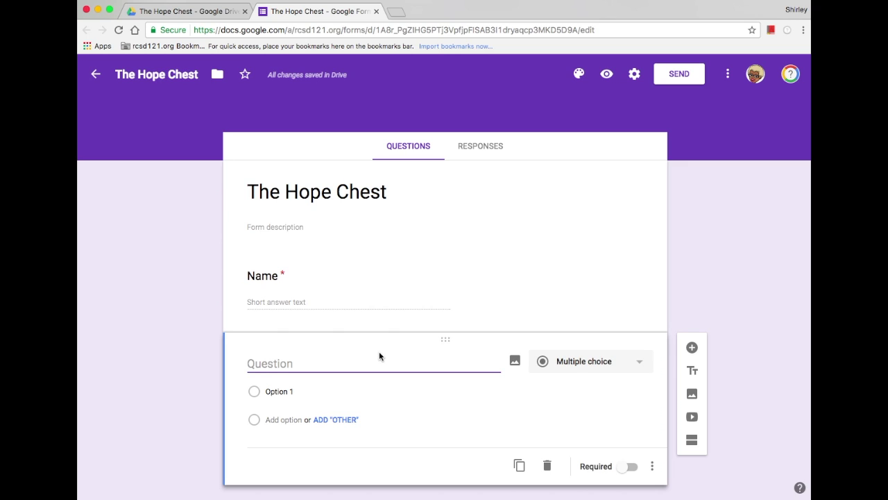
{"action": "type", "text": "Which of the following describe Chloe's character?"}
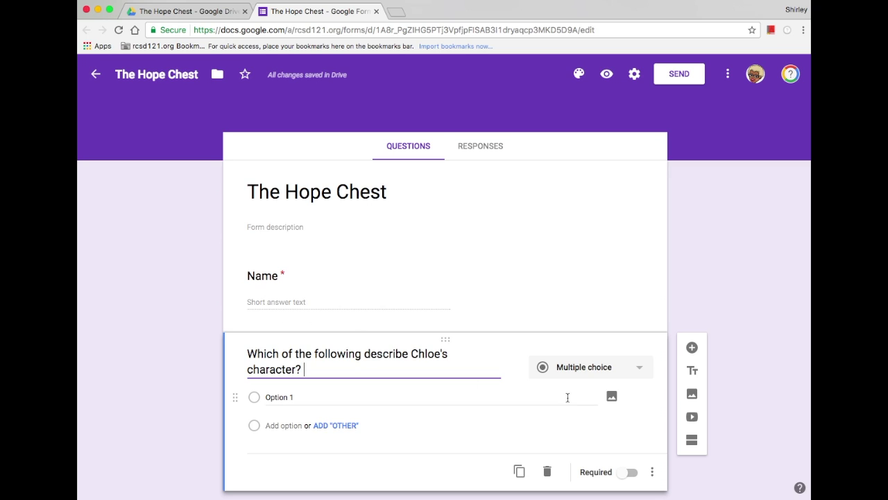
{"action": "left_click", "coordinate": [644, 369]}
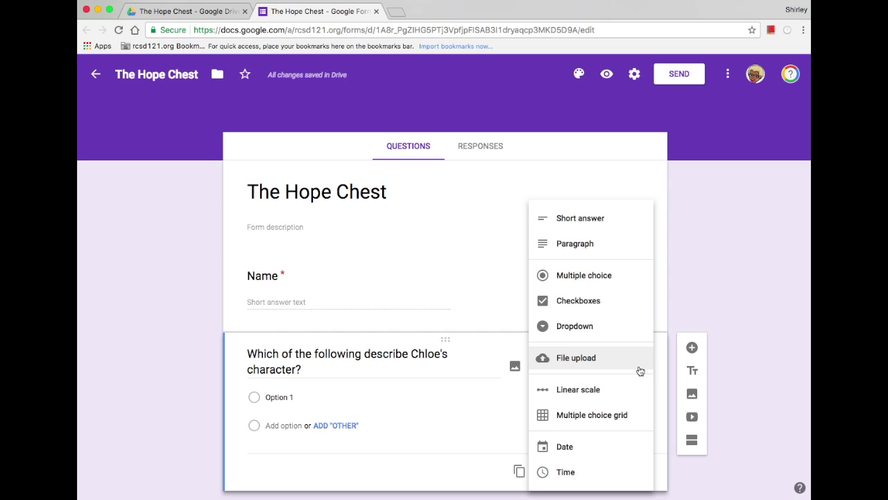
{"action": "left_click", "coordinate": [623, 313]}
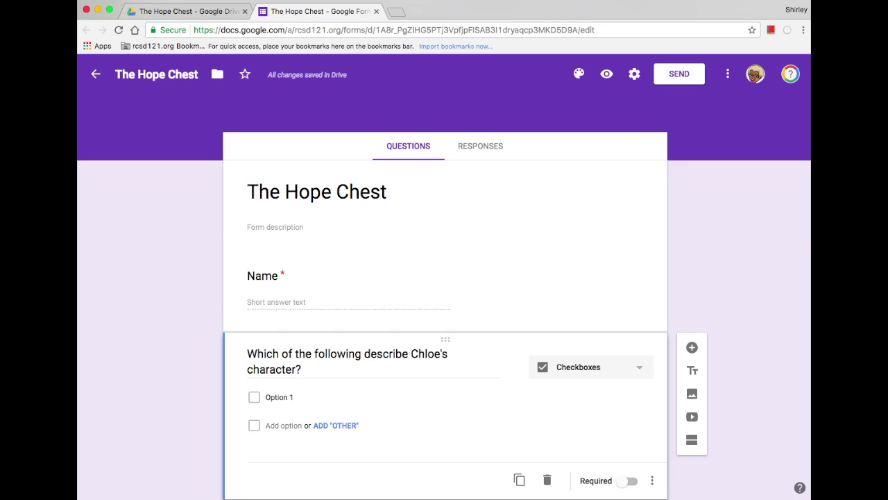
Enter the options "She took care of sick people", "She joined the women's suffrage movement" and "She says segregation is a distraction from women's suffrage"
{"action": "left_click", "coordinate": [292, 397]}
{"action": "type", "text": "She took care of sick people"}
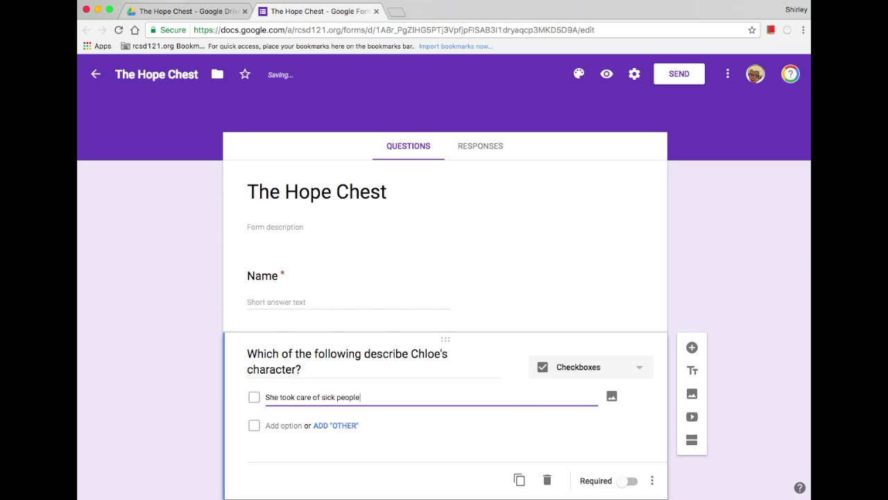
{"action": "left_click", "coordinate": [336, 425]}
{"action": "left_click", "coordinate": [290, 455]}
{"action": "type", "text": "She joined the women's suffrage movement"}
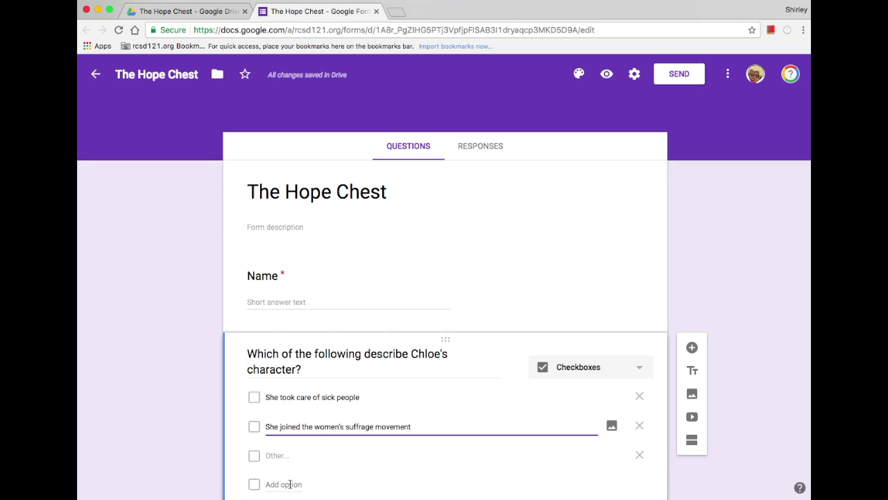
{"action": "left_click", "coordinate": [290, 483]}
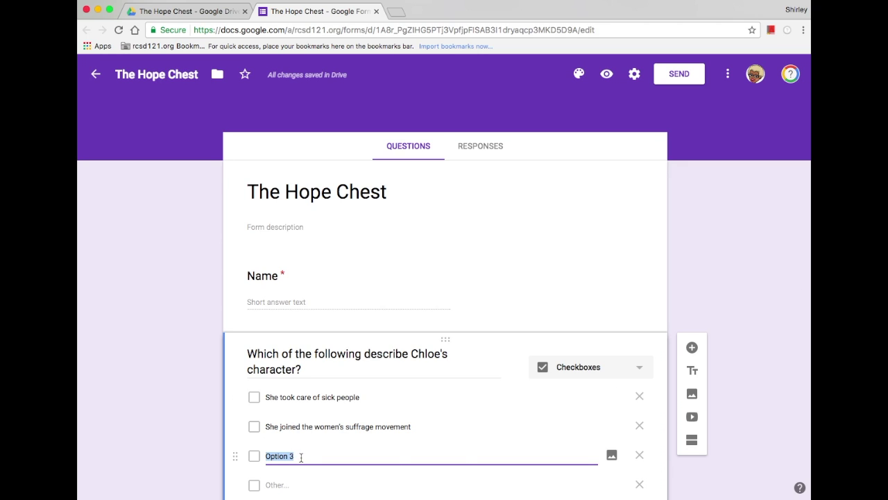
{"action": "type", "text": "She says segregation is a distraction from women's suffrage"}
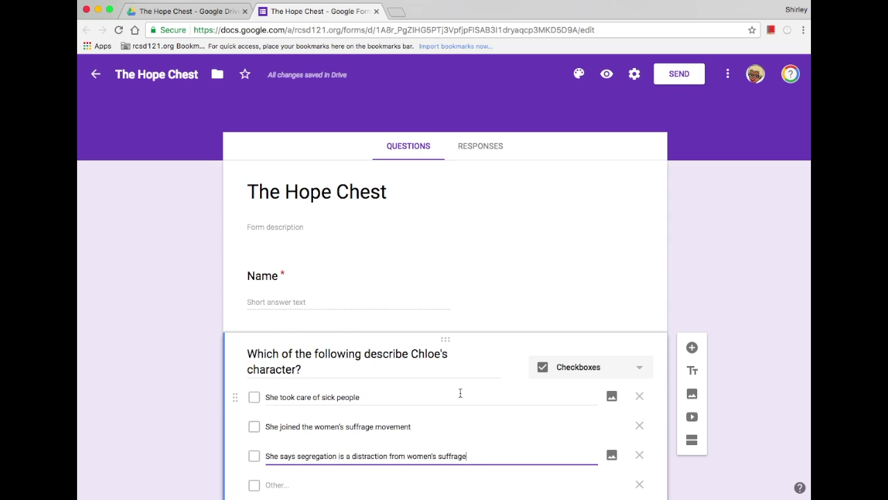
Remove the Other option from the question about Chloe's character and make the question required
{"action": "scroll", "coordinate": [460, 394], "scroll_direction": "down", "scroll_amount": 3}
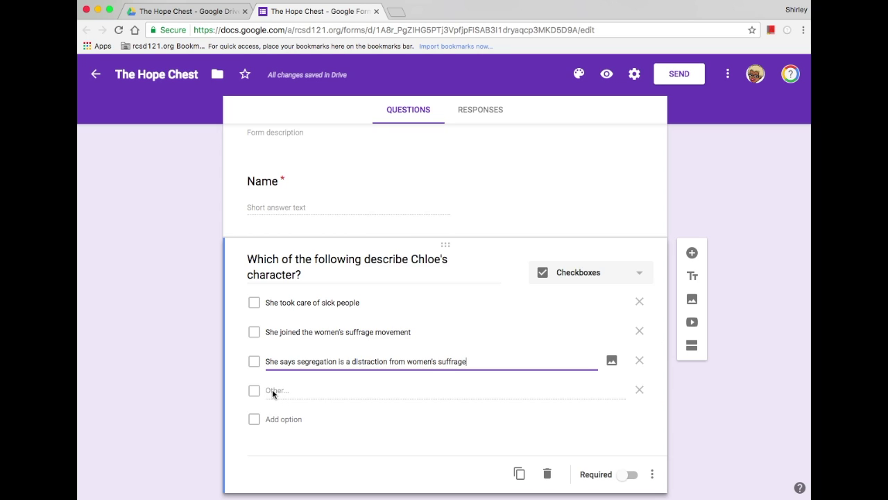
{"action": "left_click", "coordinate": [639, 391]}
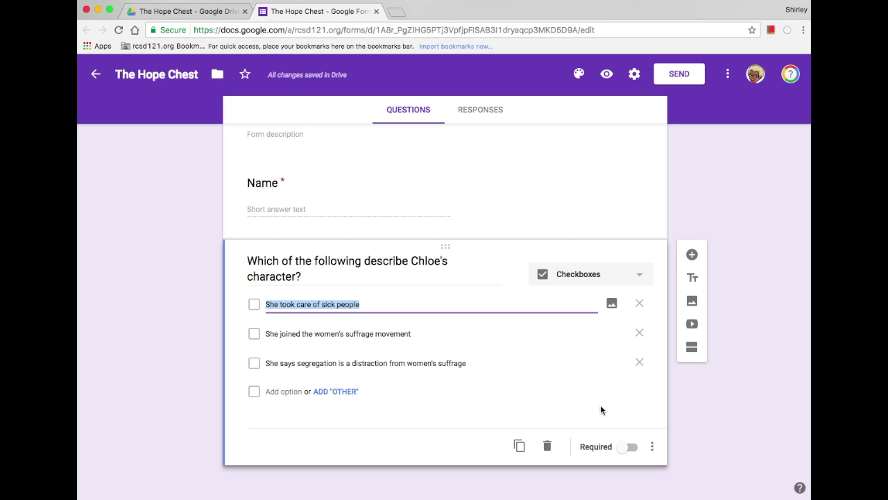
{"action": "left_click", "coordinate": [632, 448]}
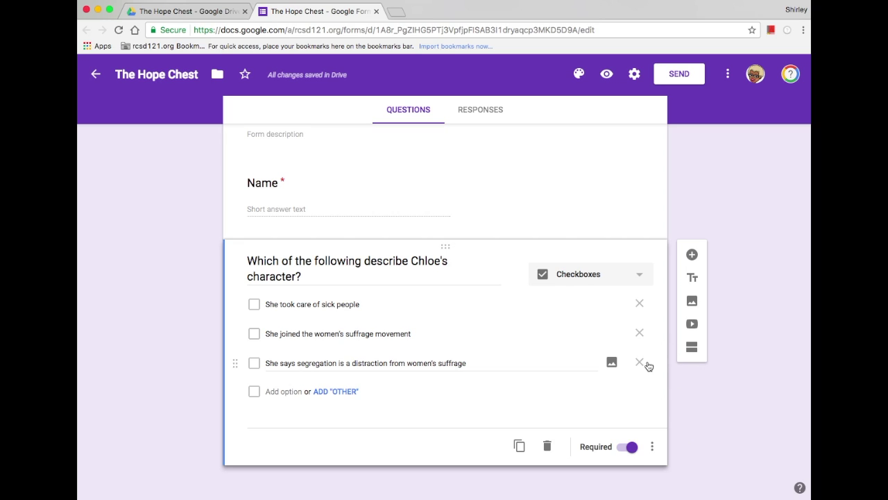
Add a question reading "Chloe is a suffragist. According to her letters, what kind of work do suffragists do?"
{"action": "left_click", "coordinate": [692, 256]}
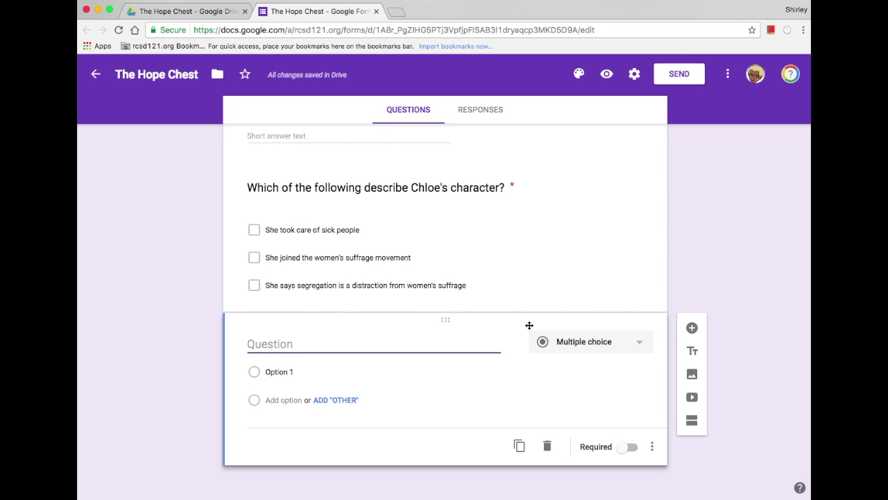
{"action": "mouse_move", "coordinate": [517, 346]}
{"action": "type", "text": "Chloe is a suffragist. According to her letters, what kind of work do suffragists do?"}
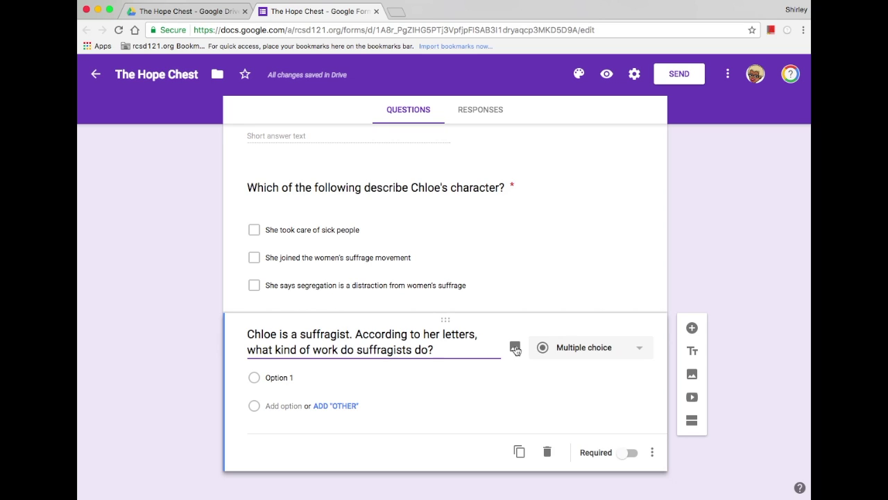
Search for a "suffragist" image and insert the photo of two women holding a newspaper into the question
{"action": "left_click", "coordinate": [515, 348]}
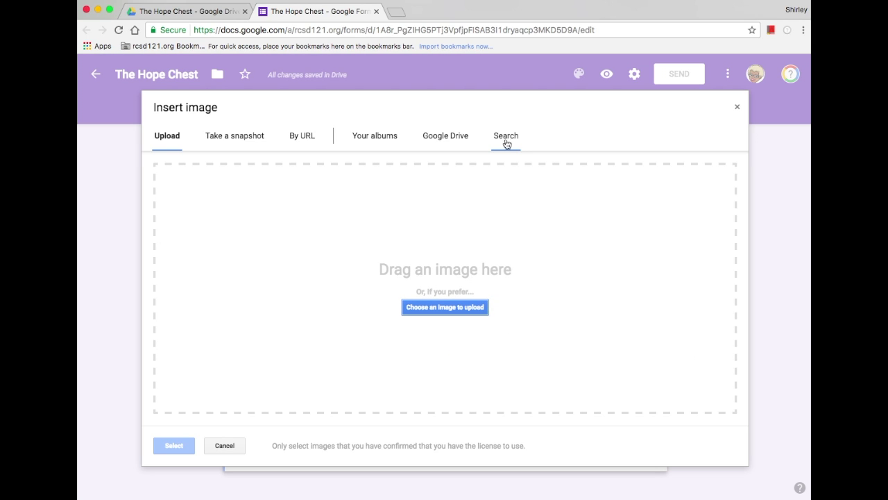
{"action": "left_click", "coordinate": [506, 139]}
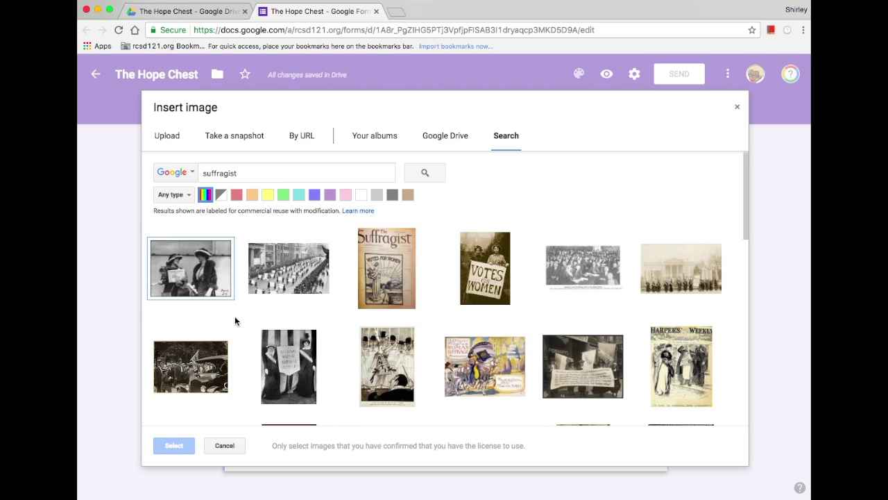
{"action": "left_click", "coordinate": [187, 275]}
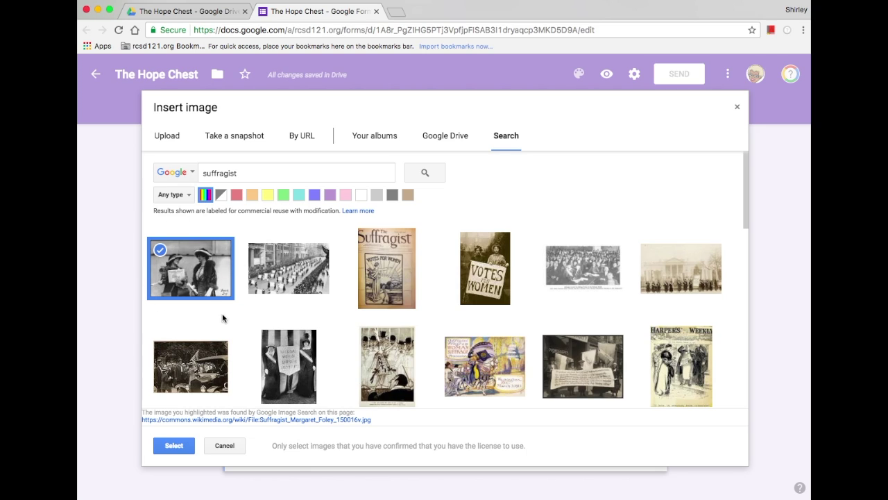
{"action": "left_click", "coordinate": [170, 447]}
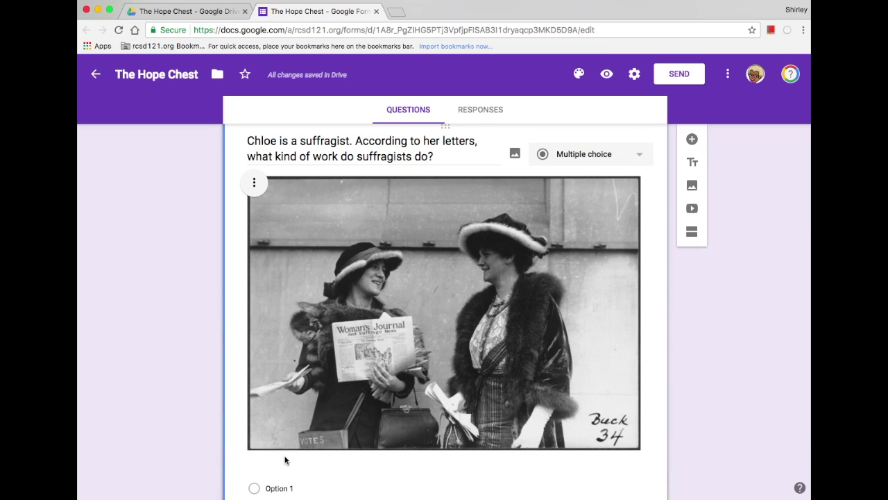
Shrink the question's photo proportionally to about half its width and center-align it
{"action": "left_click", "coordinate": [368, 389]}
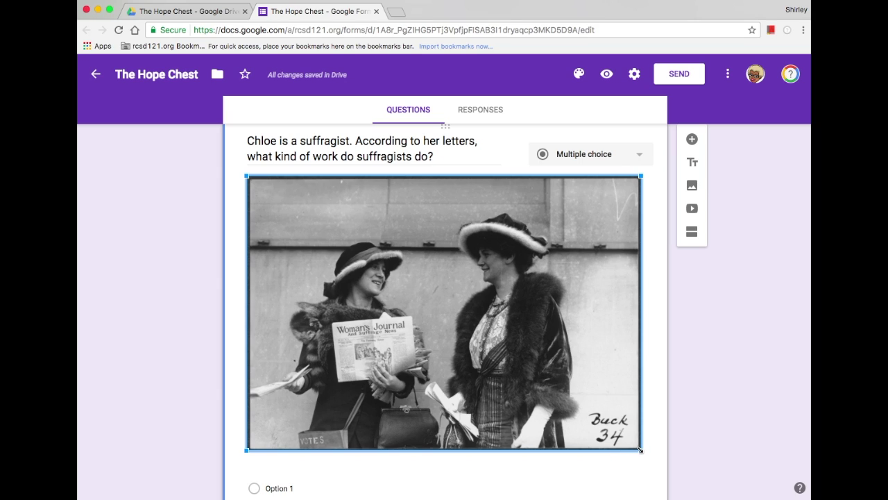
{"action": "left_click_drag", "start_coordinate": [640, 449], "coordinate": [446, 276]}
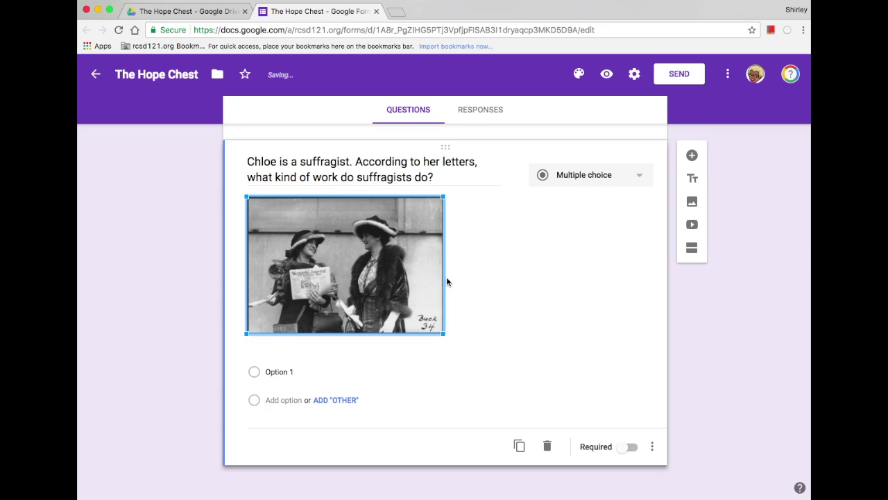
{"action": "left_click", "coordinate": [513, 284]}
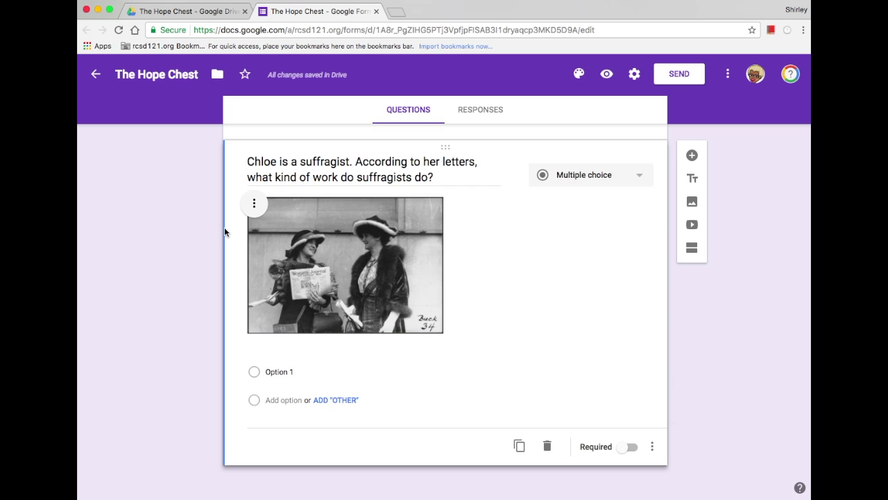
{"action": "left_click", "coordinate": [254, 205]}
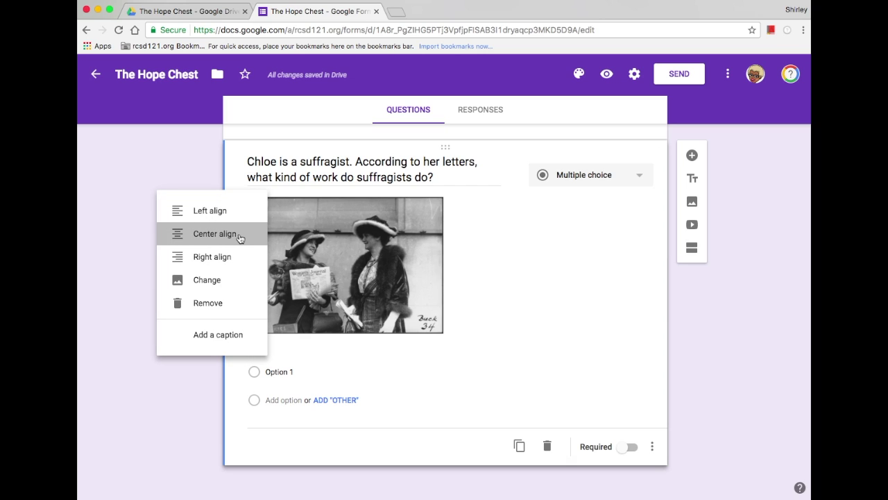
{"action": "left_click", "coordinate": [239, 235]}
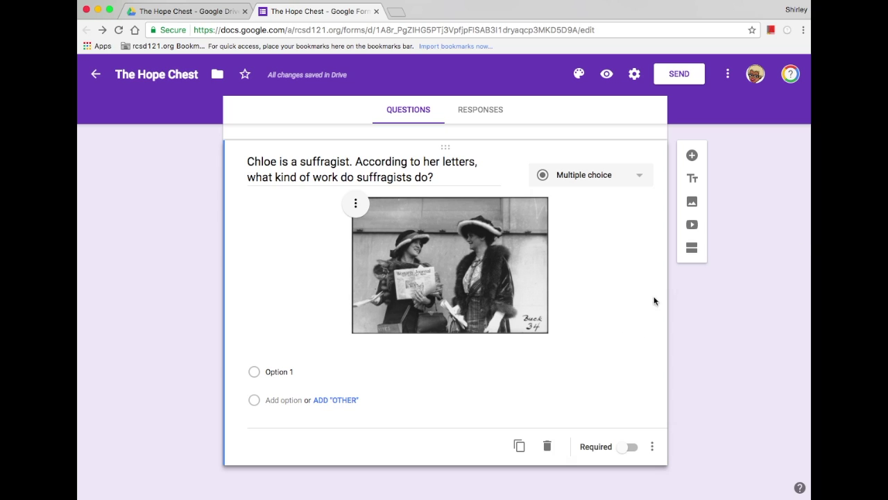
Keep the question as multiple choice, add the options "Fight sickness", "Fight for women's rights to vote" and "Fight to end the war", and make it required
{"action": "left_click", "coordinate": [640, 179]}
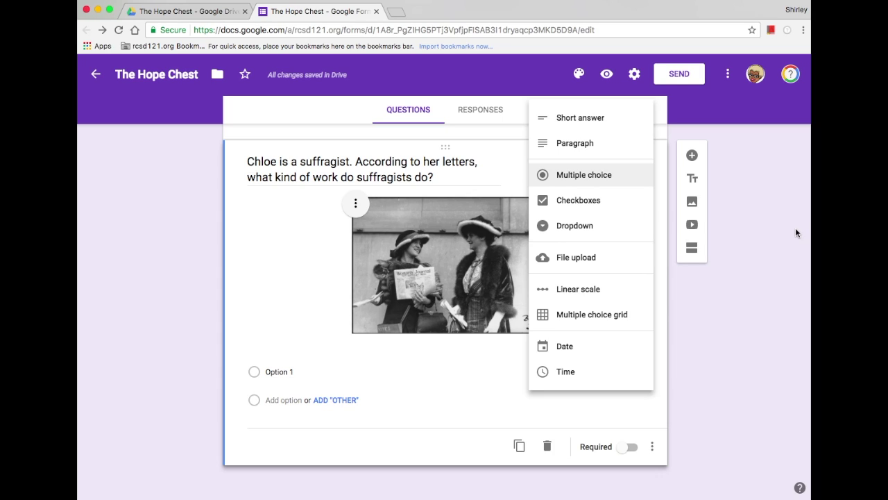
{"action": "left_click", "coordinate": [615, 177]}
{"action": "left_click", "coordinate": [283, 371]}
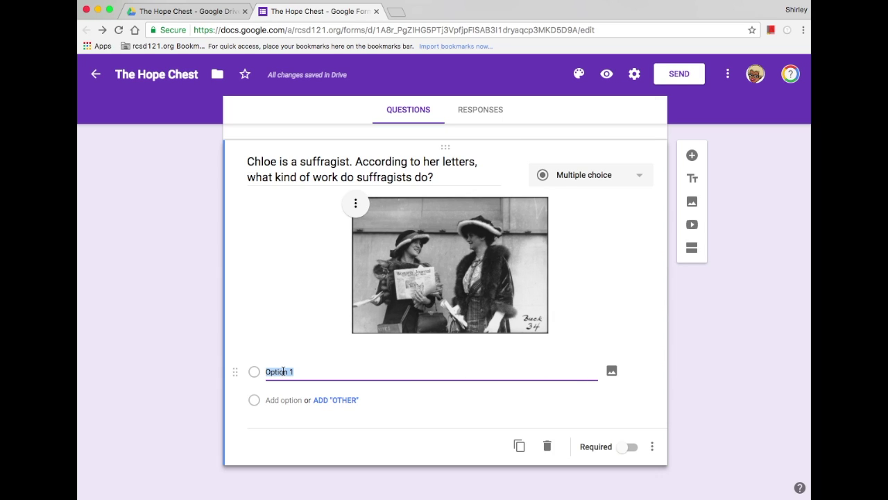
{"action": "type", "text": "Fight sickness Fight for women's rights to vote Fight to end the war"}
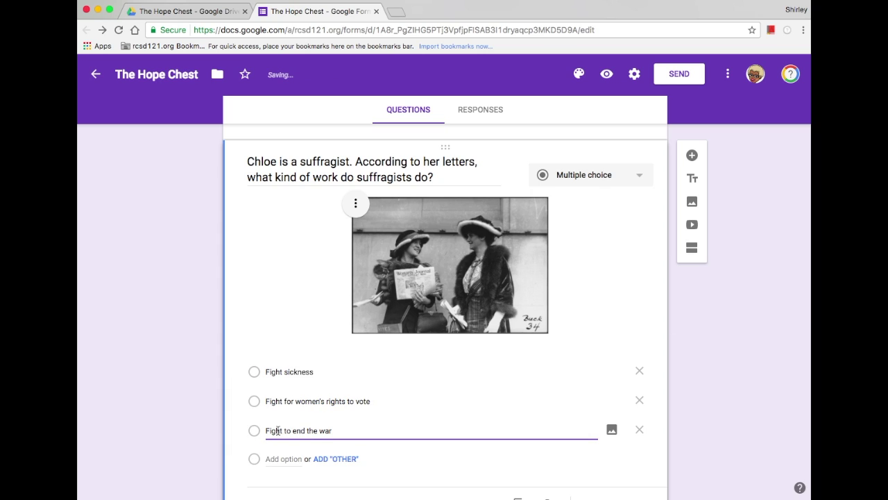
{"action": "scroll", "coordinate": [637, 450], "scroll_direction": "down", "scroll_amount": 2}
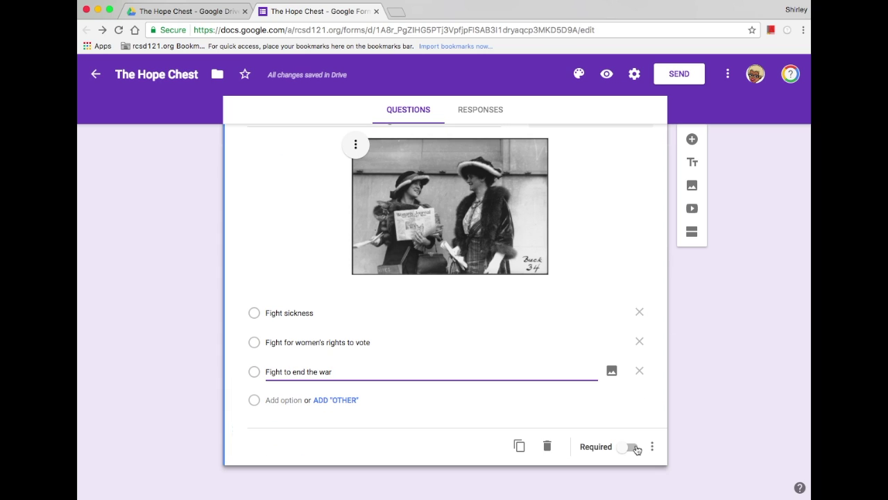
{"action": "left_click", "coordinate": [631, 447]}
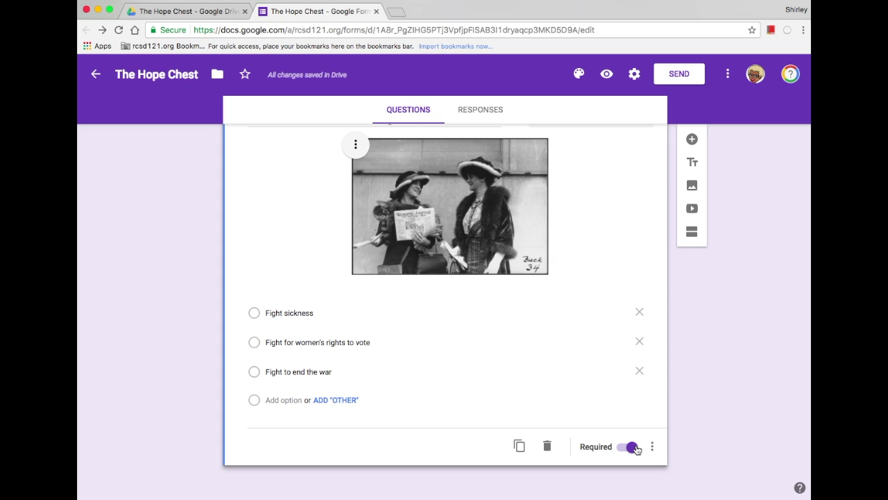
Search YouTube for "the hope chest" and insert the video "Homework Hotline Book Review: The Hope Chest" below the suffragist question
{"action": "scroll", "coordinate": [637, 450], "scroll_direction": "up", "scroll_amount": 2}
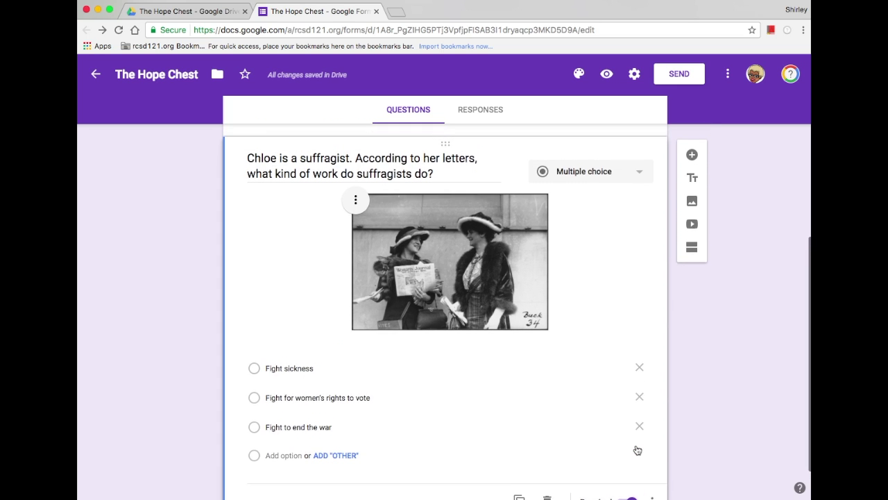
{"action": "scroll", "coordinate": [637, 449], "scroll_direction": "up", "scroll_amount": 1}
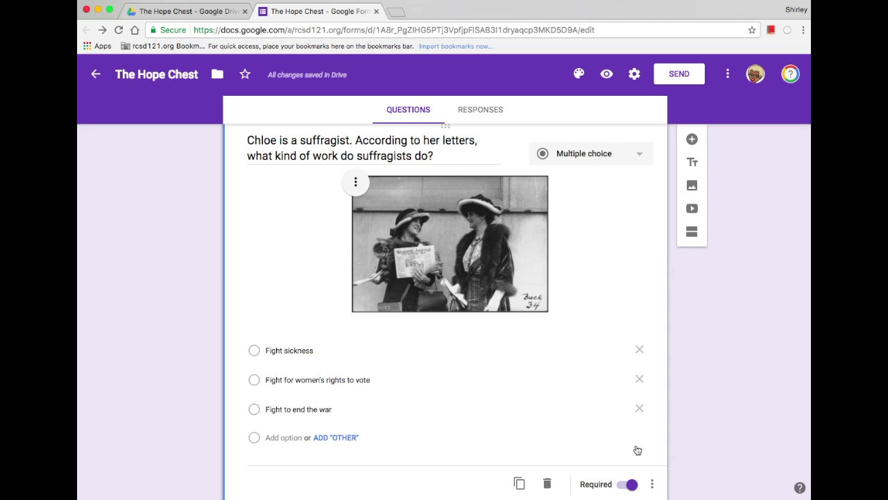
{"action": "scroll", "coordinate": [637, 449], "scroll_direction": "up", "scroll_amount": 10}
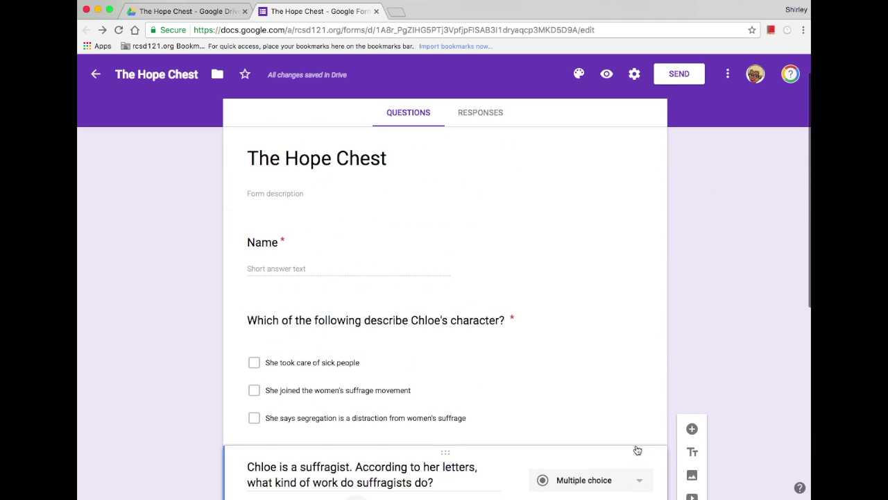
{"action": "scroll", "coordinate": [637, 450], "scroll_direction": "down", "scroll_amount": 10}
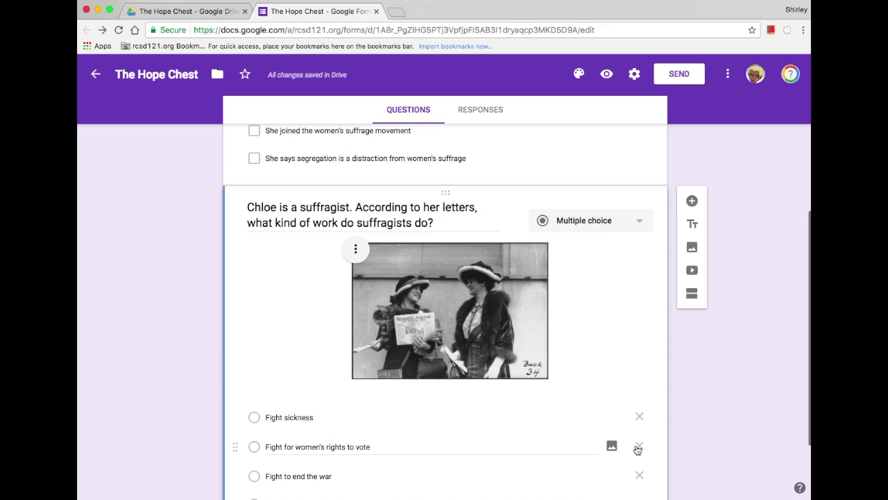
{"action": "scroll", "coordinate": [637, 450], "scroll_direction": "down", "scroll_amount": 1}
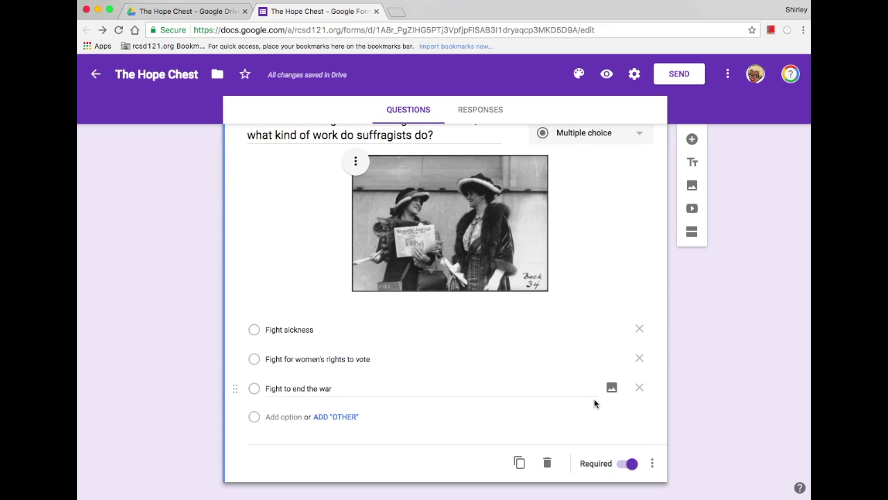
{"action": "left_click", "coordinate": [692, 211]}
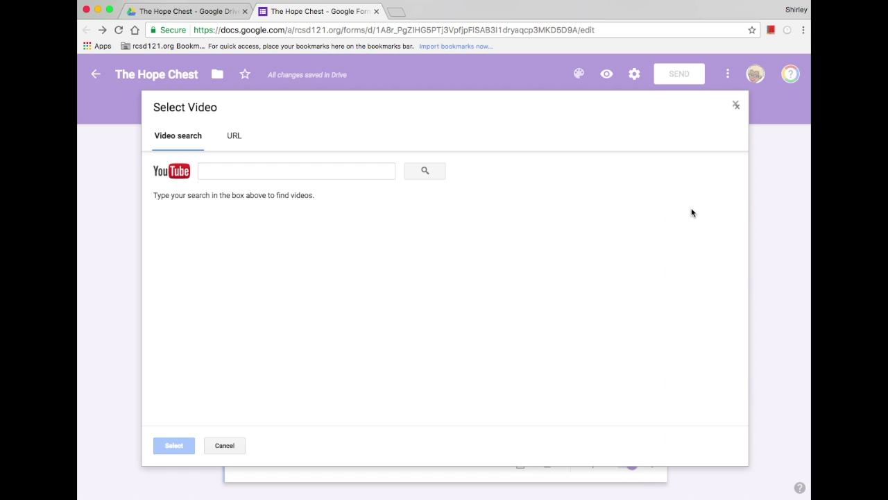
{"action": "type", "text": "the hope chest"}
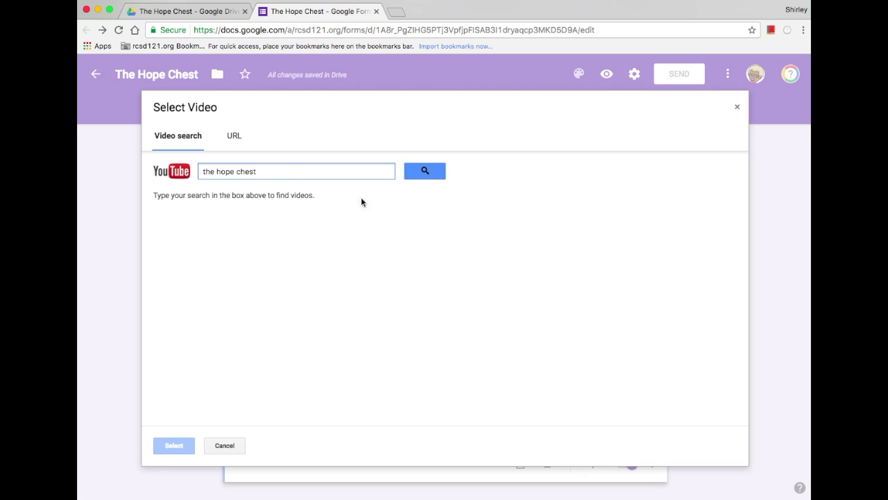
{"action": "left_click", "coordinate": [406, 177]}
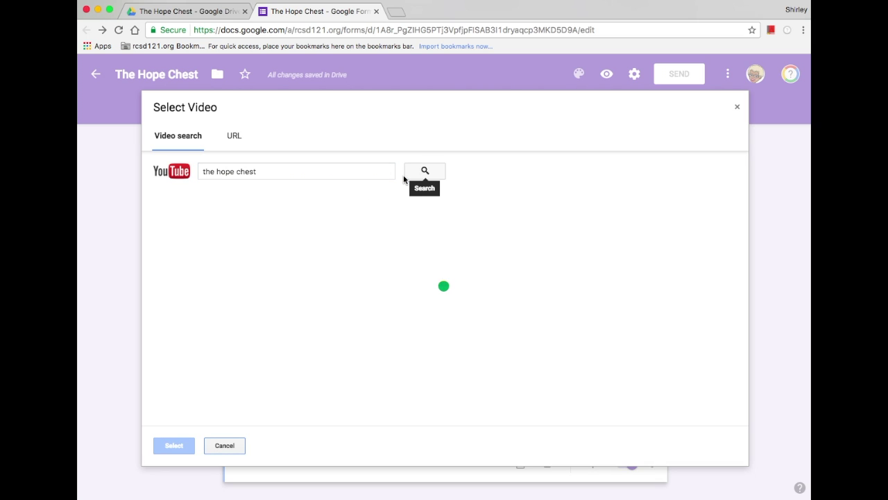
{"action": "scroll", "coordinate": [228, 319], "scroll_direction": "down", "scroll_amount": 5}
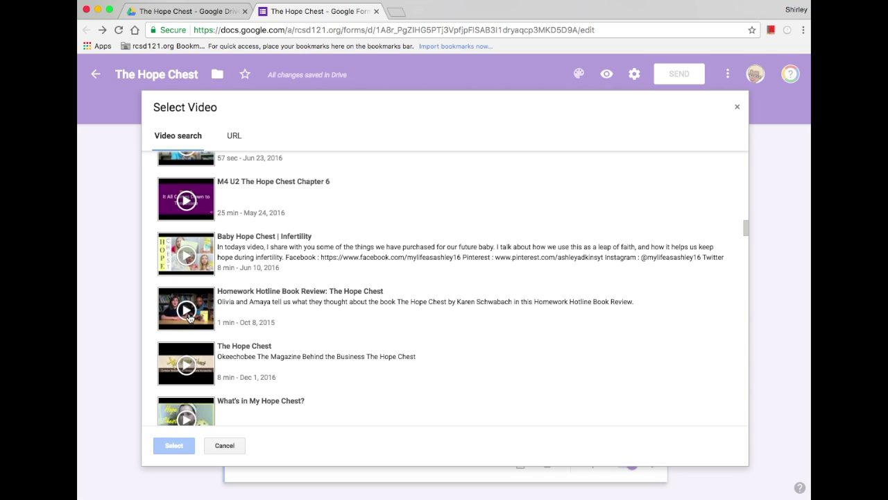
{"action": "left_click", "coordinate": [204, 315]}
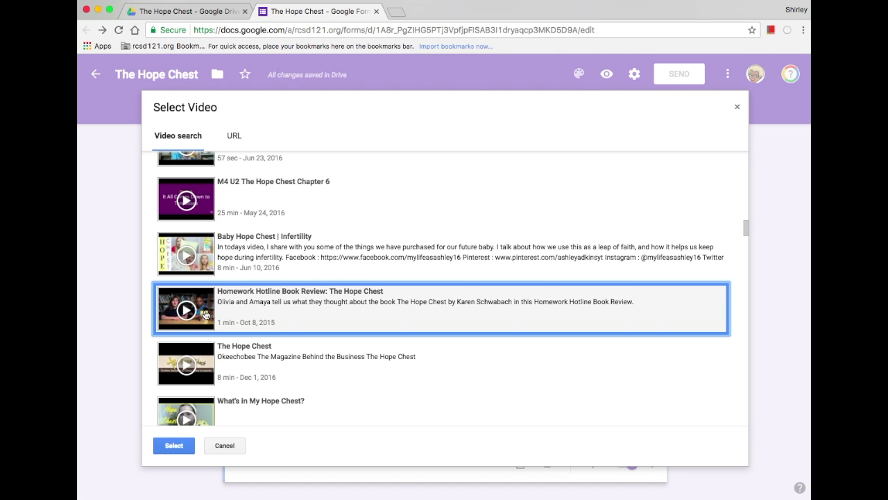
{"action": "left_click", "coordinate": [174, 445]}
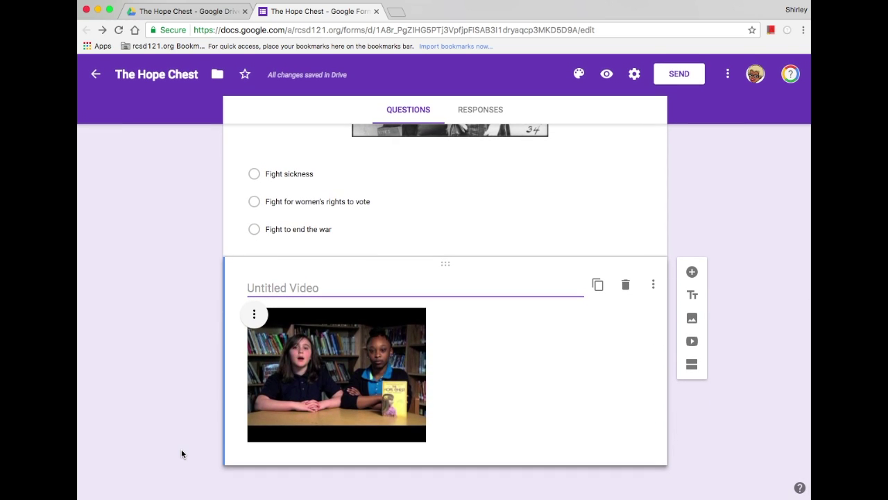
Center-align the video and title it "Watch the following video and answer the question below"
{"action": "left_click", "coordinate": [254, 315]}
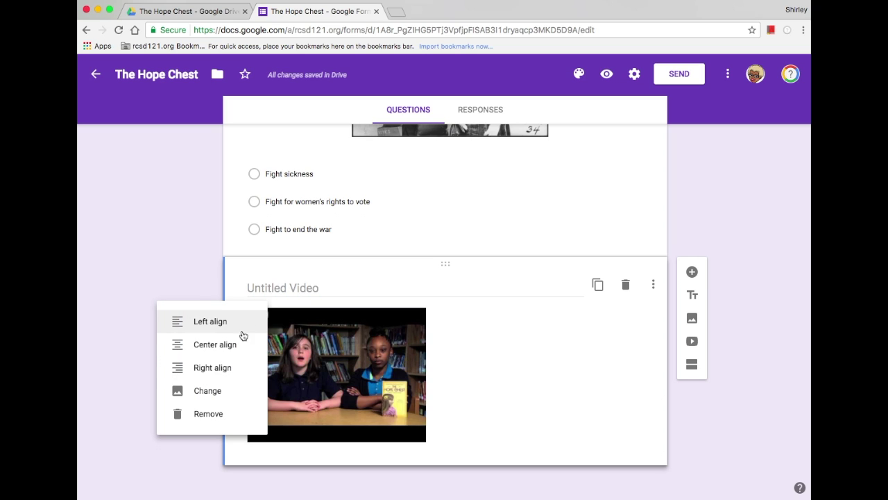
{"action": "left_click", "coordinate": [239, 347]}
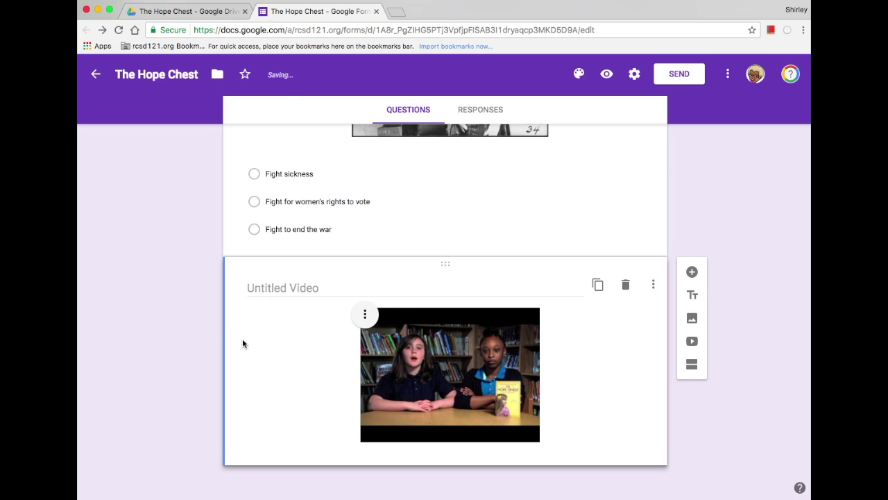
{"action": "left_click", "coordinate": [310, 288]}
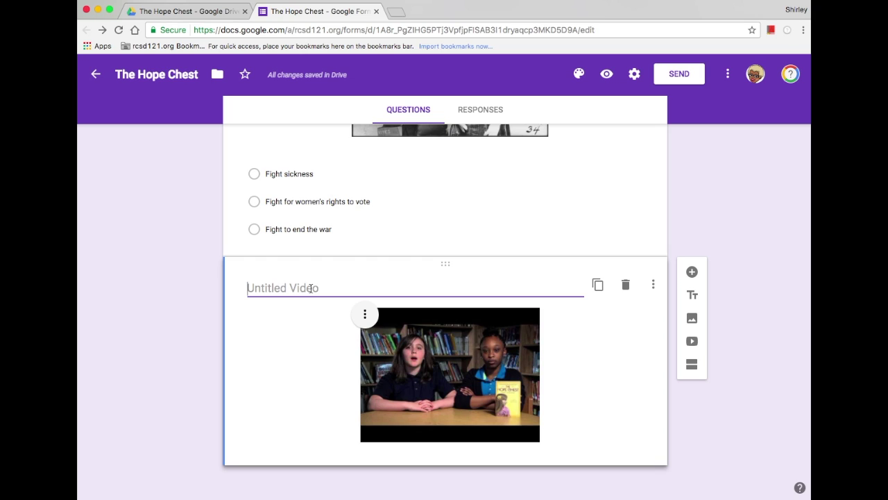
{"action": "type", "text": "Watch the following video and answer the question below"}
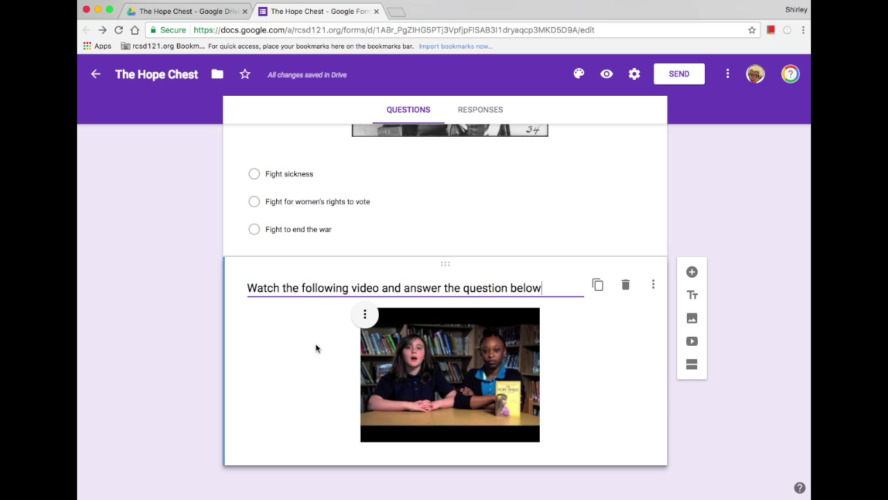
Add a required paragraph question about the students' summary, asking "What is your favorite part so far? Explain why with details from the story in the space below."
{"action": "left_click", "coordinate": [693, 274]}
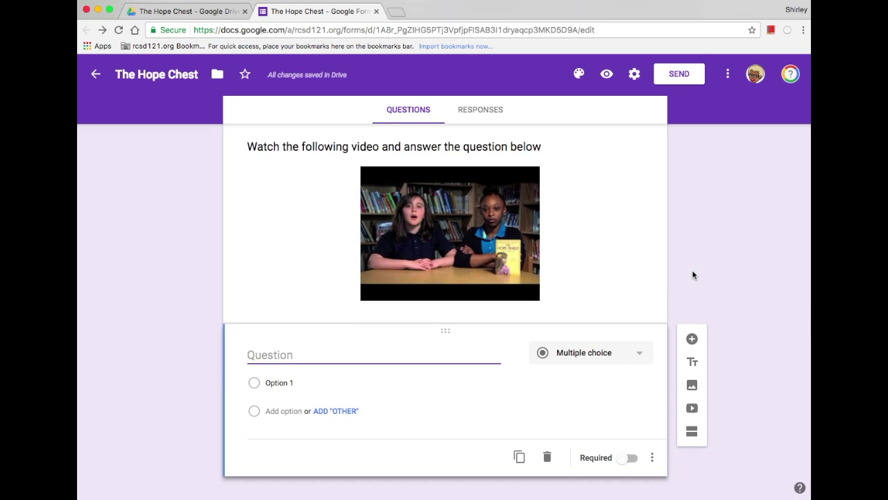
{"action": "type", "text": "The students gave a brief summary of the book and described their favorite part of the book. What is your favorite part so far?  Explain why with details from the story in the space below."}
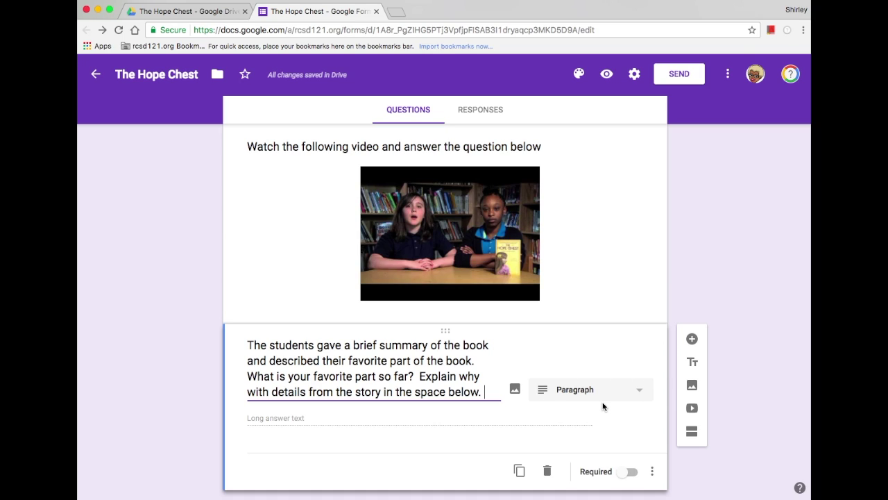
{"action": "left_click", "coordinate": [640, 393]}
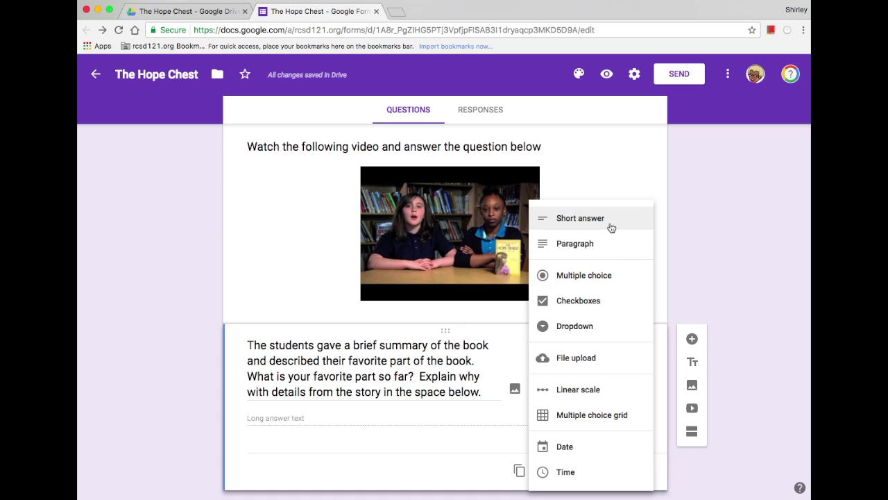
{"action": "left_click", "coordinate": [601, 253]}
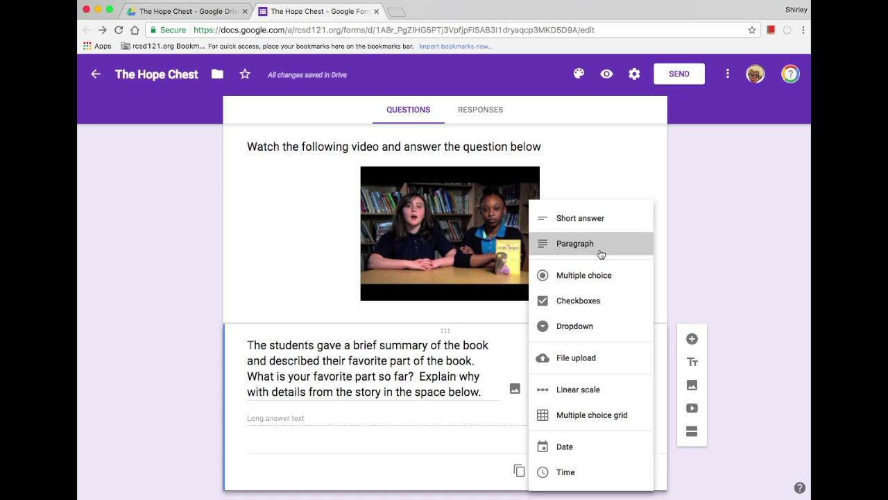
{"action": "scroll", "coordinate": [635, 449], "scroll_direction": "down", "scroll_amount": 1}
{"action": "left_click", "coordinate": [636, 449]}
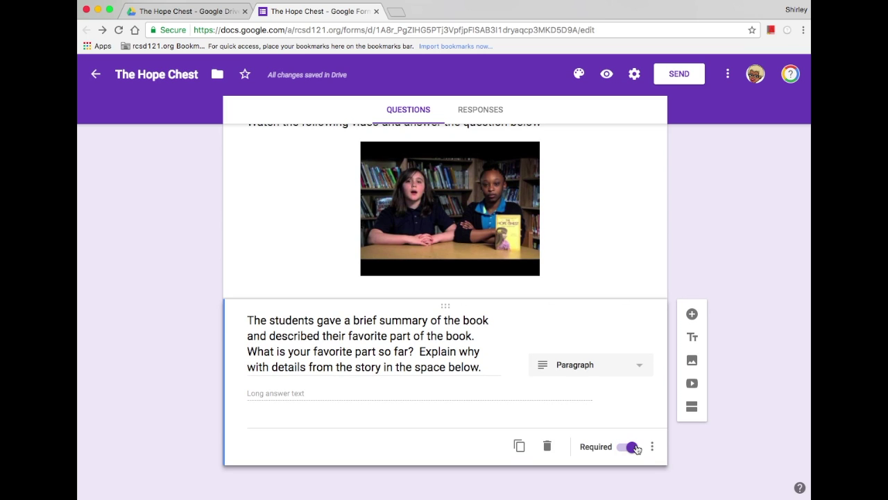
Open the form's preview and review all questions, the photo and the video from the title to the end of the form
{"action": "scroll", "coordinate": [635, 449], "scroll_direction": "up", "scroll_amount": 7}
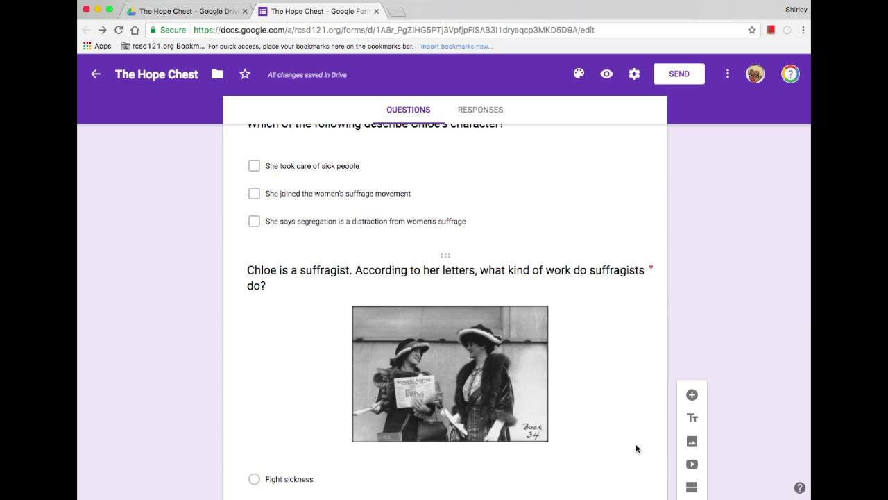
{"action": "scroll", "coordinate": [637, 447], "scroll_direction": "down", "scroll_amount": 7}
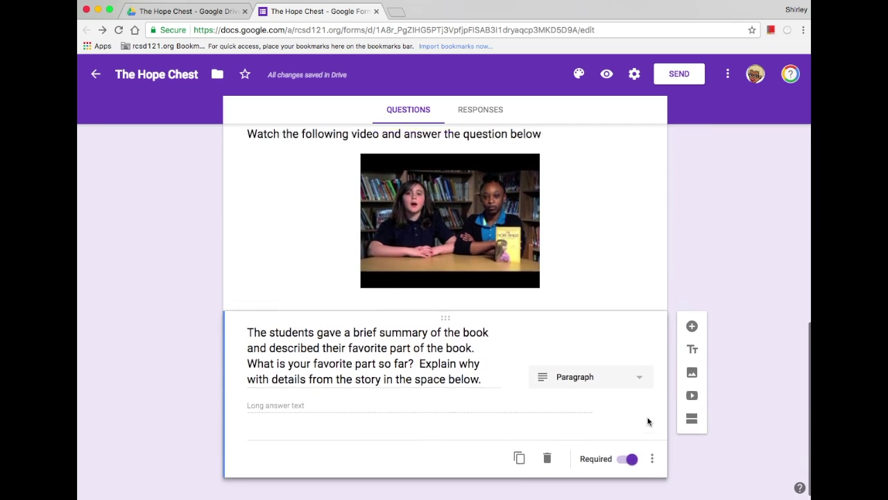
{"action": "scroll", "coordinate": [648, 422], "scroll_direction": "up", "scroll_amount": 2}
{"action": "scroll", "coordinate": [648, 422], "scroll_direction": "up", "scroll_amount": 5}
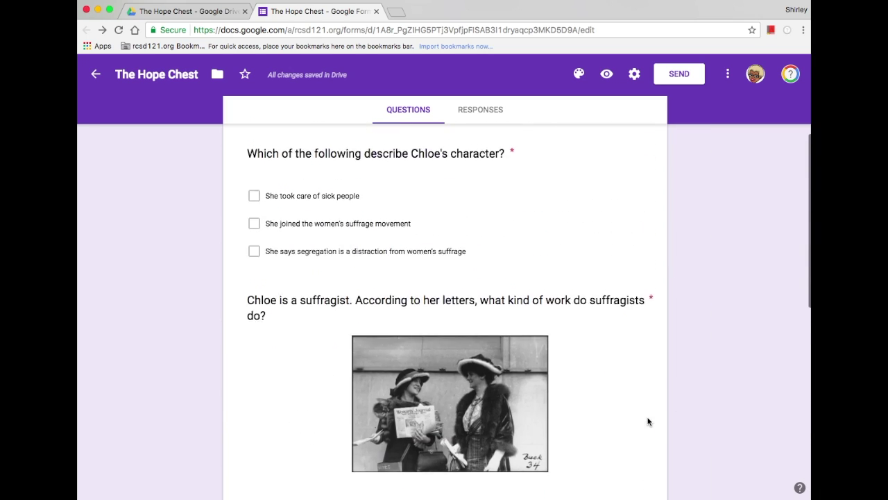
{"action": "scroll", "coordinate": [648, 421], "scroll_direction": "up", "scroll_amount": 1}
{"action": "scroll", "coordinate": [643, 308], "scroll_direction": "up", "scroll_amount": 2}
{"action": "scroll", "coordinate": [642, 308], "scroll_direction": "up", "scroll_amount": 1}
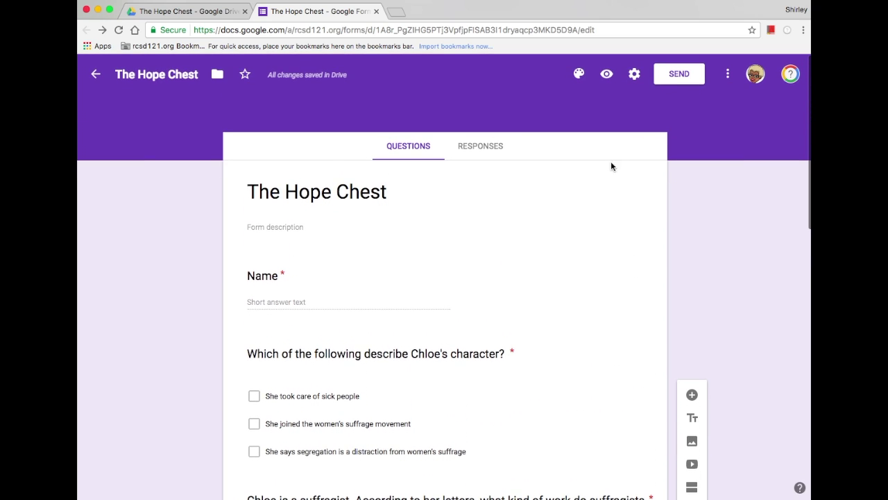
{"action": "left_click", "coordinate": [606, 74]}
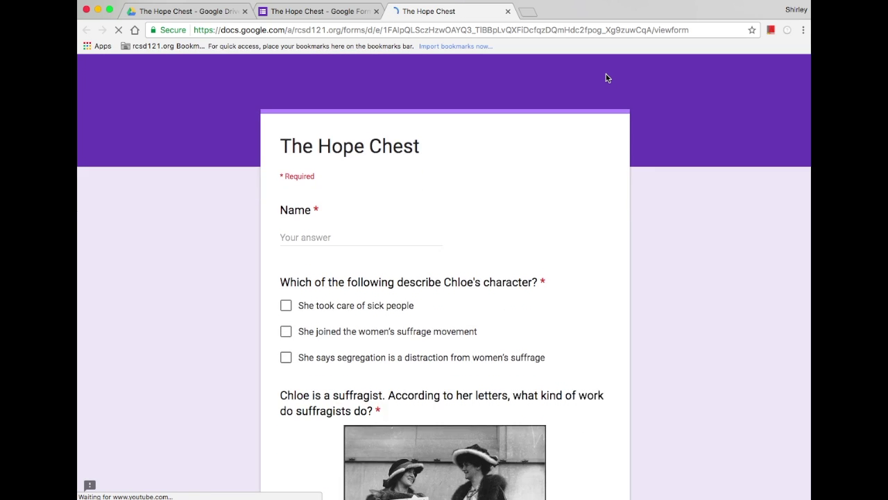
{"action": "scroll", "coordinate": [606, 76], "scroll_direction": "down", "scroll_amount": 5}
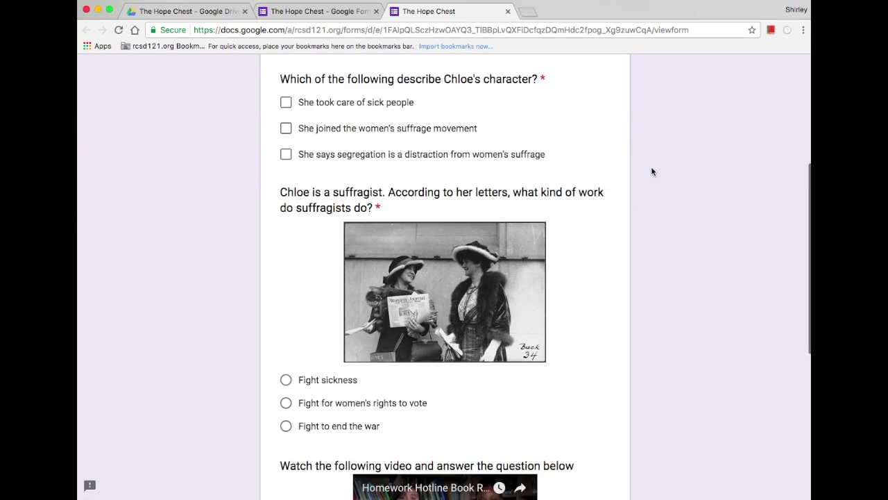
{"action": "scroll", "coordinate": [651, 171], "scroll_direction": "down", "scroll_amount": 7}
{"action": "scroll", "coordinate": [652, 171], "scroll_direction": "down", "scroll_amount": 2}
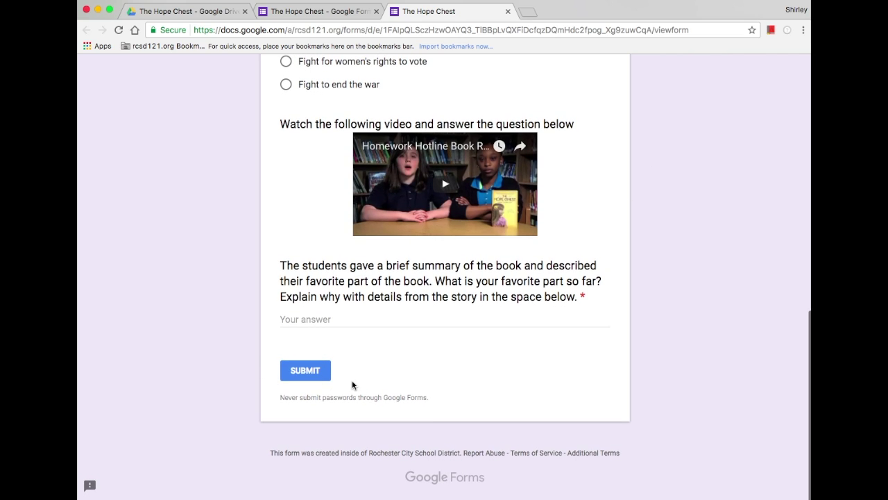
{"action": "scroll", "coordinate": [352, 380], "scroll_direction": "up", "scroll_amount": 15}
{"action": "scroll", "coordinate": [353, 385], "scroll_direction": "down", "scroll_amount": 5}
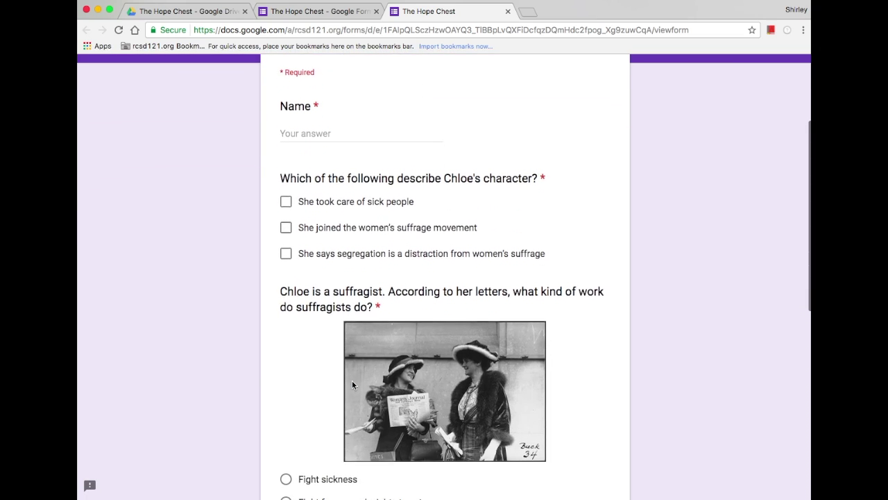
{"action": "scroll", "coordinate": [352, 385], "scroll_direction": "down", "scroll_amount": 3}
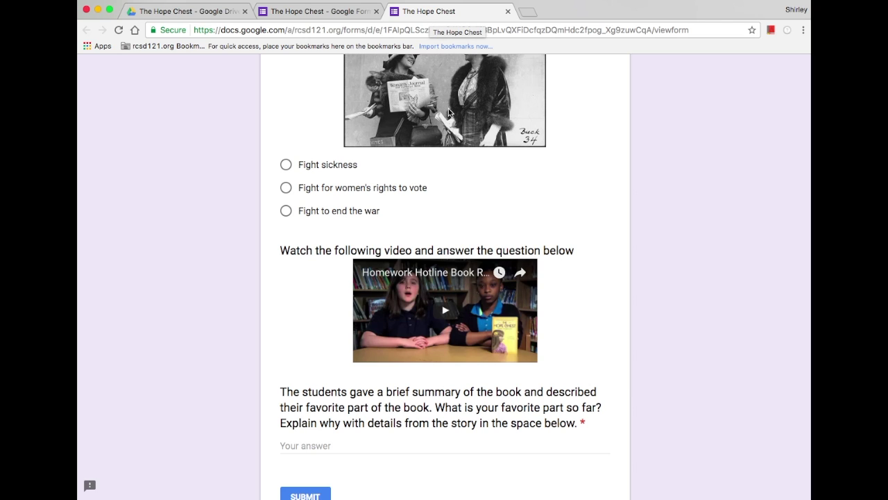
{"action": "scroll", "coordinate": [448, 108], "scroll_direction": "up", "scroll_amount": 8}
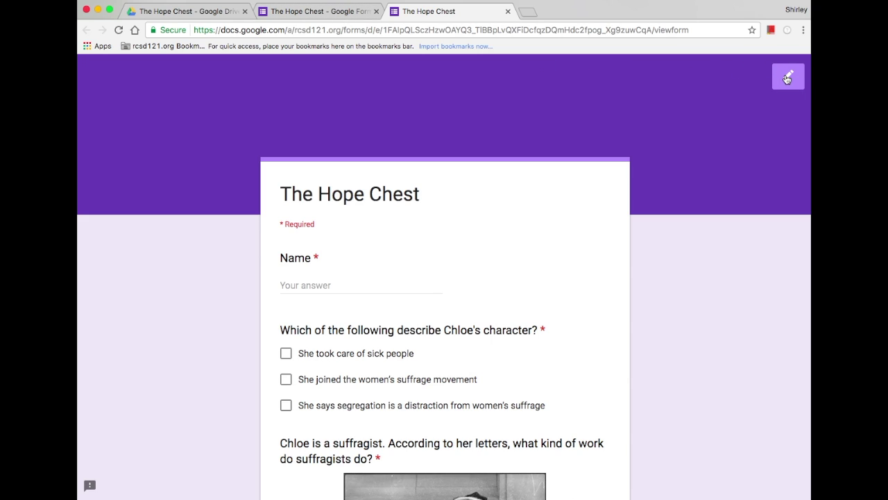
Compare the form's editing view with its preview, reviewing the questions in the preview once more
{"action": "left_click", "coordinate": [325, 16]}
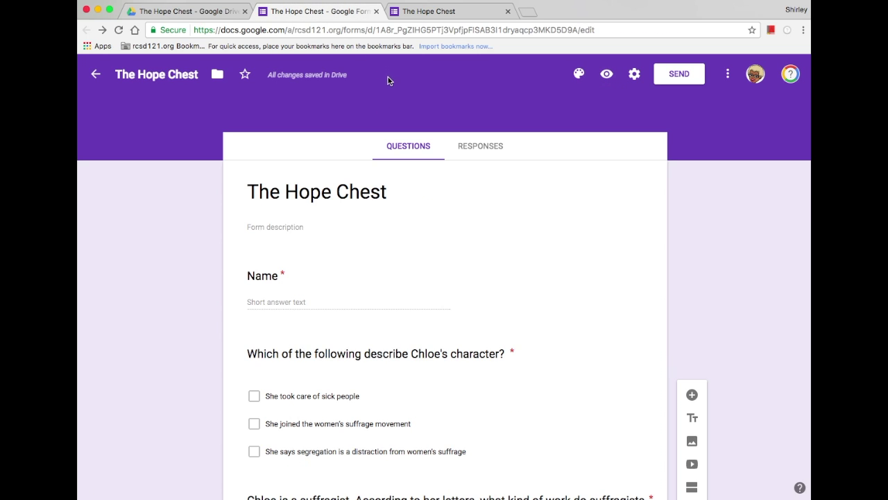
{"action": "scroll", "coordinate": [387, 80], "scroll_direction": "down", "scroll_amount": 2}
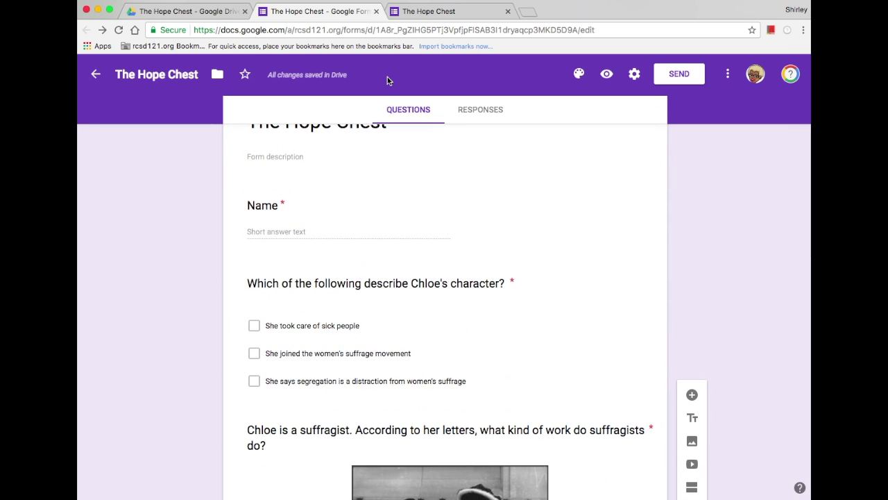
{"action": "left_click", "coordinate": [416, 14]}
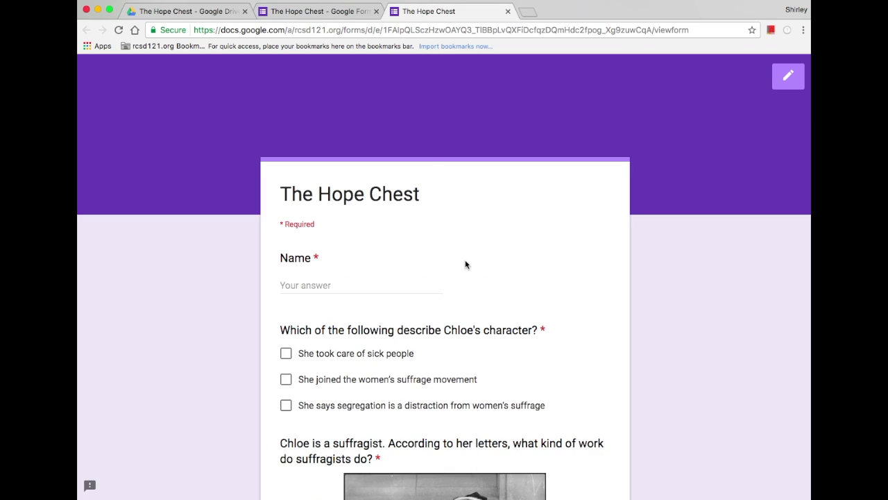
{"action": "scroll", "coordinate": [464, 265], "scroll_direction": "down", "scroll_amount": 10}
{"action": "scroll", "coordinate": [465, 264], "scroll_direction": "up", "scroll_amount": 10}
Return to editing the form and apply the bookshelf illustration from the Work and School themes as its header
{"action": "left_click", "coordinate": [336, 15]}
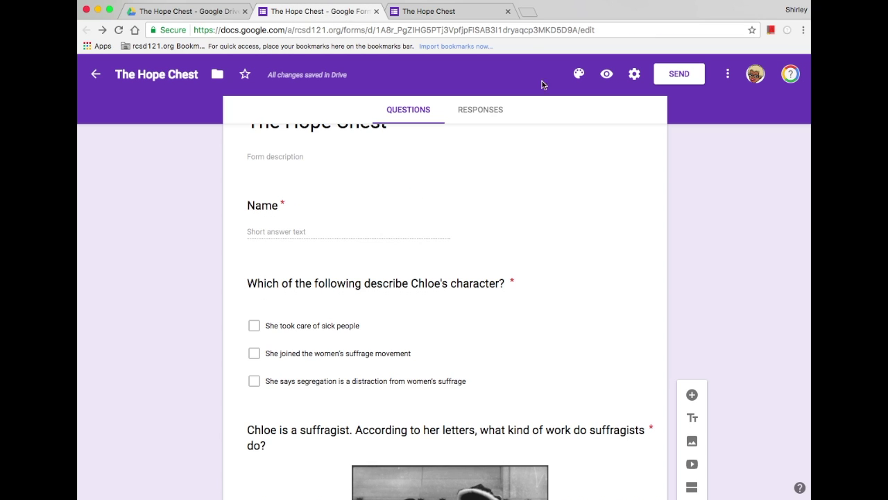
{"action": "left_click", "coordinate": [579, 75]}
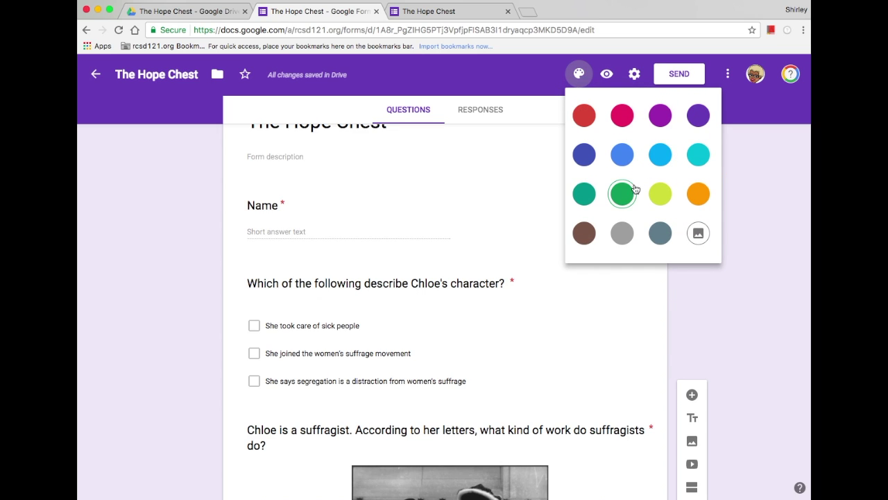
{"action": "left_click", "coordinate": [699, 235]}
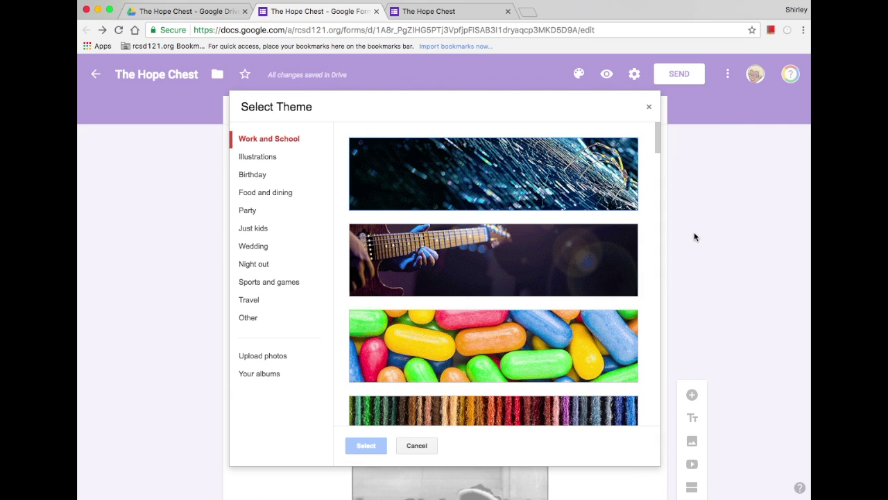
{"action": "scroll", "coordinate": [601, 281], "scroll_direction": "down", "scroll_amount": 5}
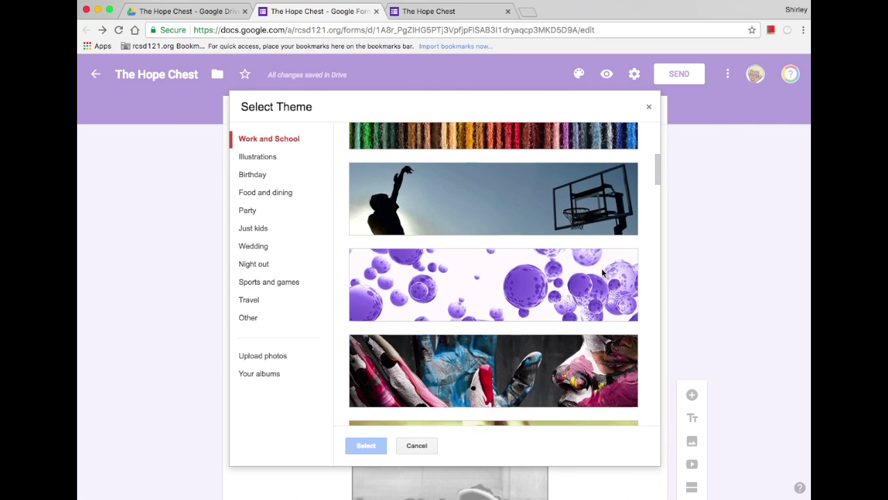
{"action": "scroll", "coordinate": [602, 273], "scroll_direction": "down", "scroll_amount": 5}
{"action": "scroll", "coordinate": [602, 272], "scroll_direction": "up", "scroll_amount": 3}
{"action": "scroll", "coordinate": [602, 273], "scroll_direction": "down", "scroll_amount": 2}
{"action": "scroll", "coordinate": [601, 272], "scroll_direction": "down", "scroll_amount": 12}
{"action": "scroll", "coordinate": [620, 174], "scroll_direction": "down", "scroll_amount": 9}
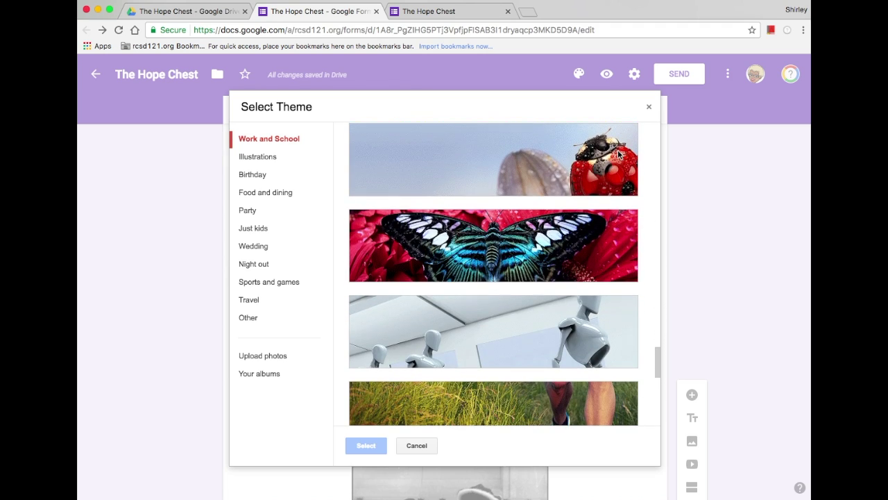
{"action": "scroll", "coordinate": [607, 232], "scroll_direction": "down", "scroll_amount": 8}
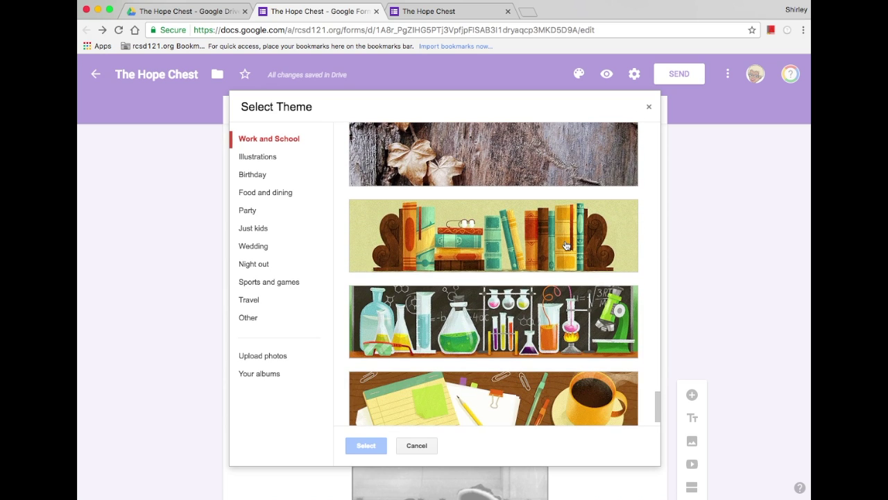
{"action": "left_click", "coordinate": [565, 245]}
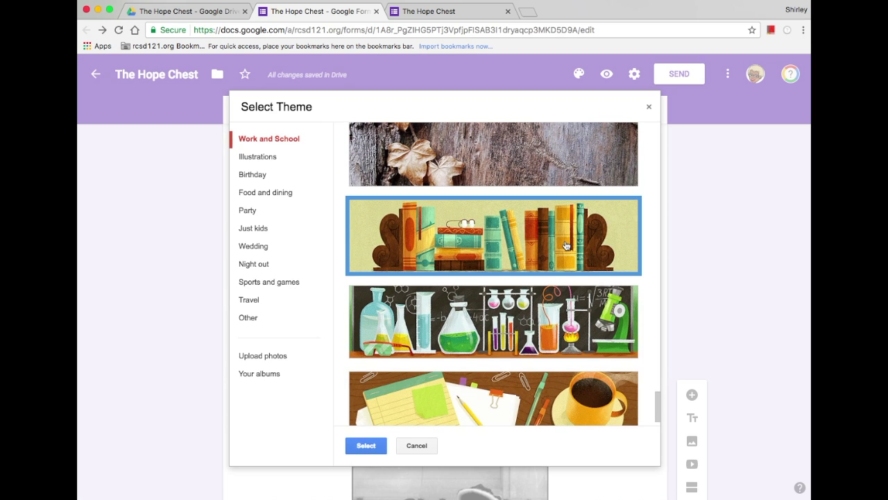
{"action": "left_click", "coordinate": [365, 446]}
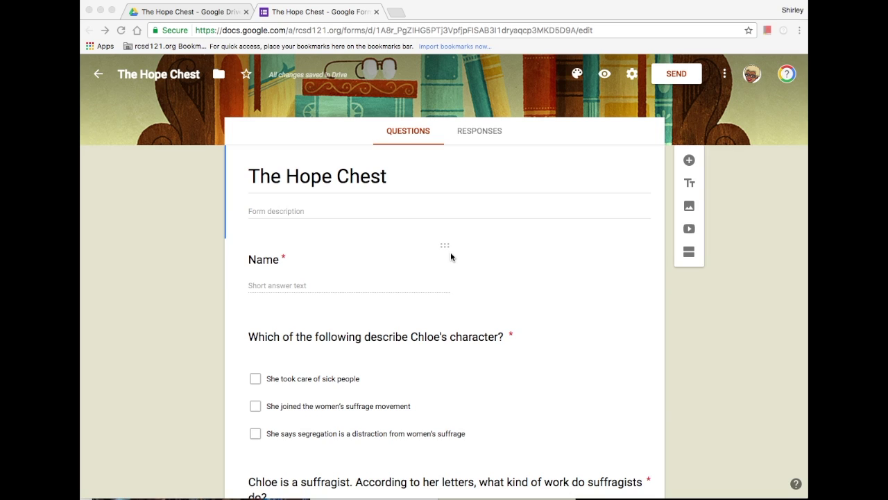
Set the form's response destination to a new spreadsheet named "The Hope Chest (Responses)"
{"action": "left_click", "coordinate": [484, 132]}
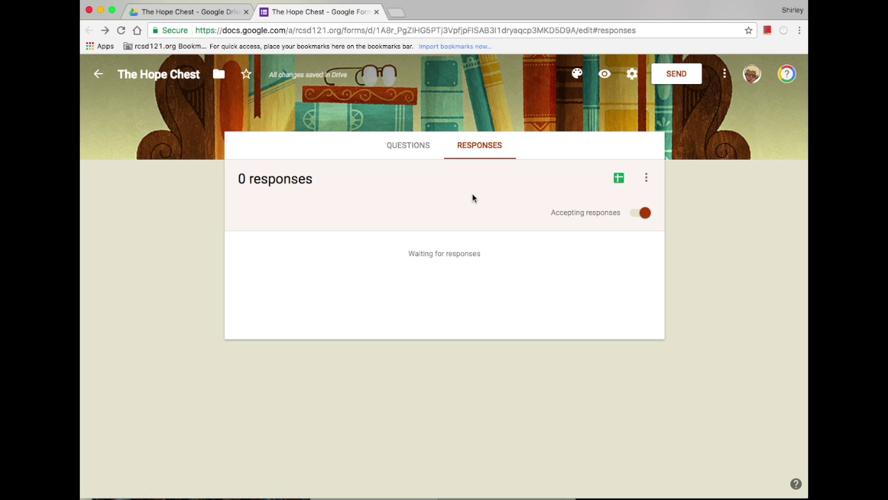
{"action": "left_click", "coordinate": [619, 182]}
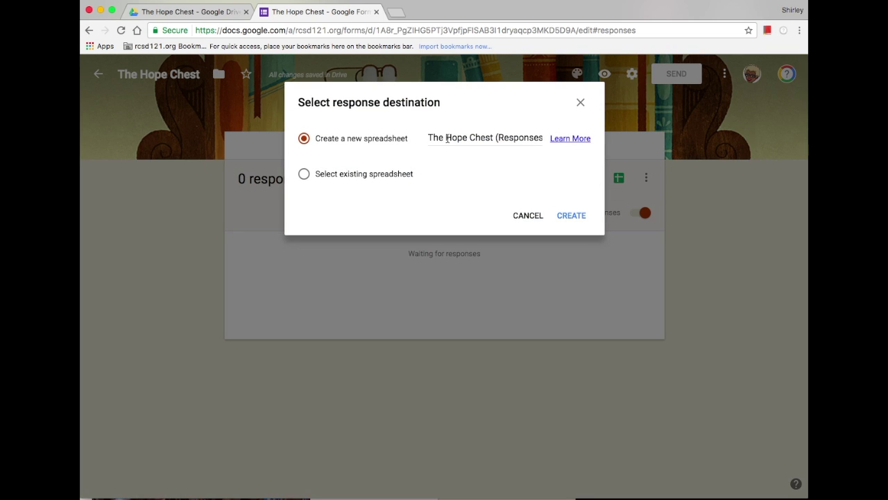
{"action": "left_click", "coordinate": [571, 215]}
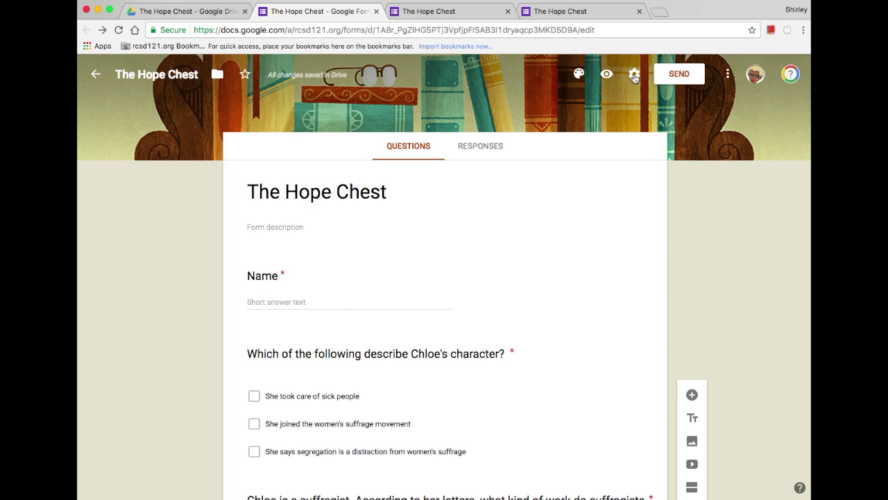
Limit respondents to 1 response in the form's general settings and save the settings
{"action": "left_click", "coordinate": [634, 76]}
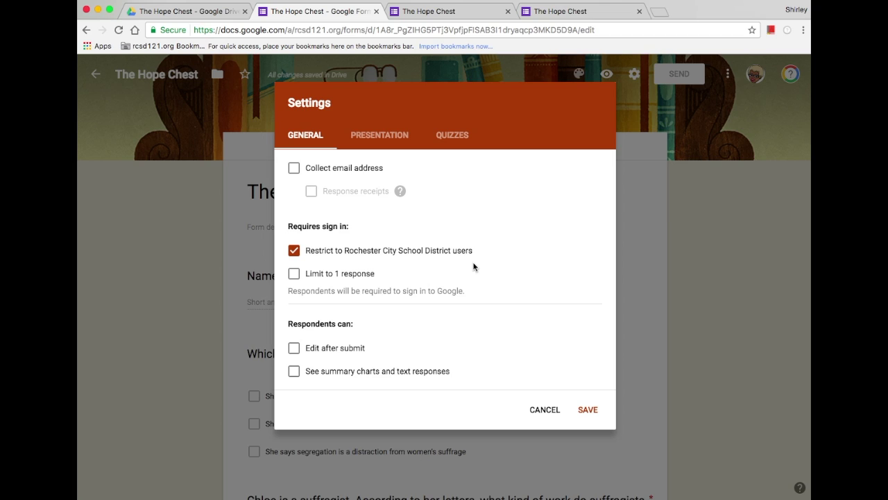
{"action": "left_click", "coordinate": [294, 276]}
{"action": "left_click", "coordinate": [587, 412]}
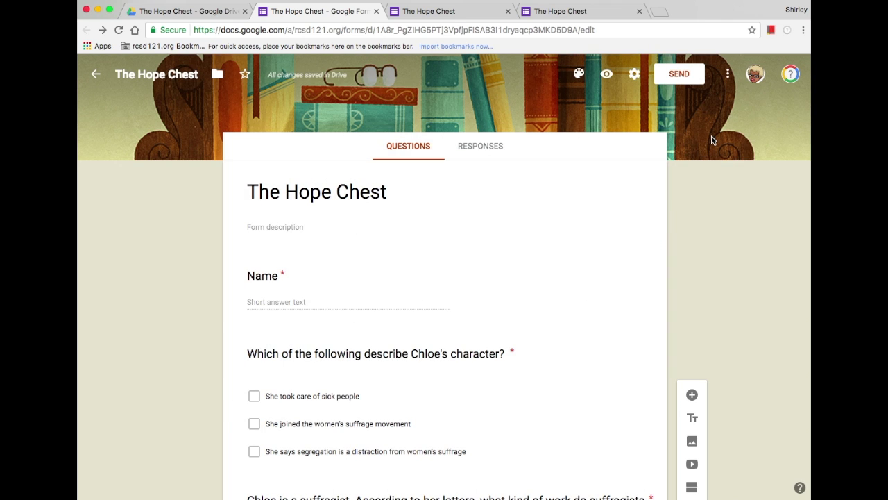
{"action": "left_click", "coordinate": [727, 74]}
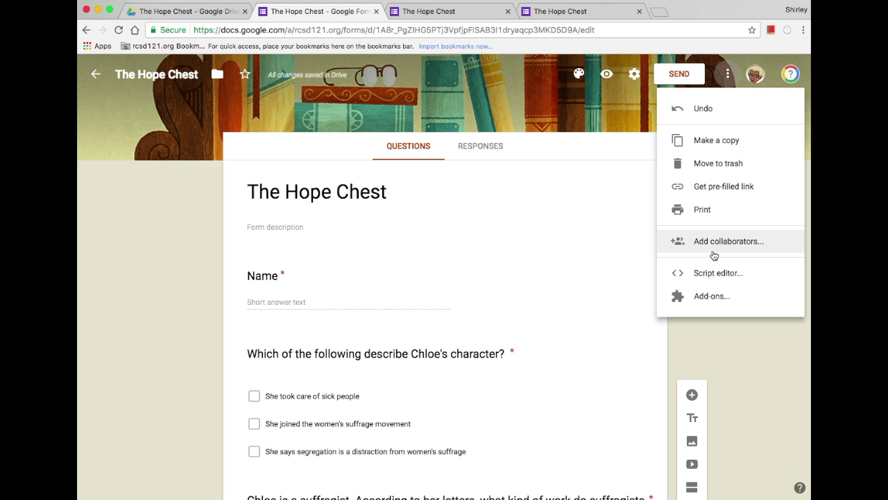
{"action": "left_click", "coordinate": [623, 99]}
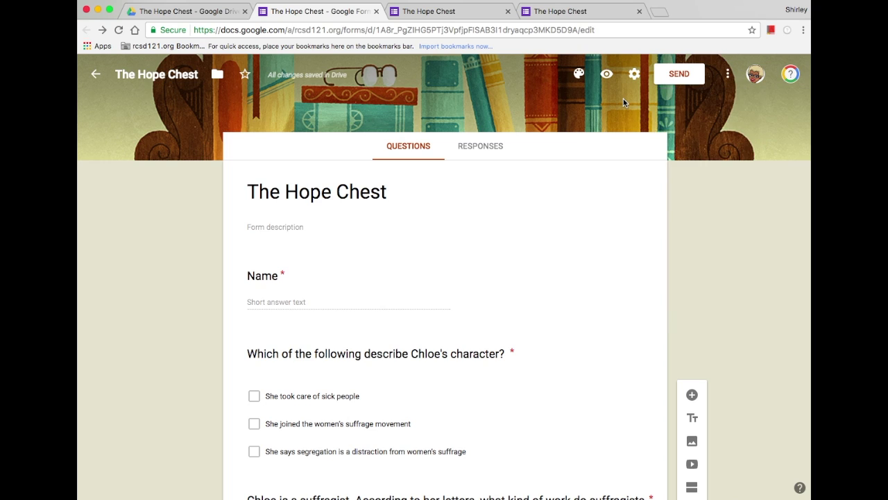
Choose to send the form by link and shorten its URL
{"action": "left_click", "coordinate": [679, 74]}
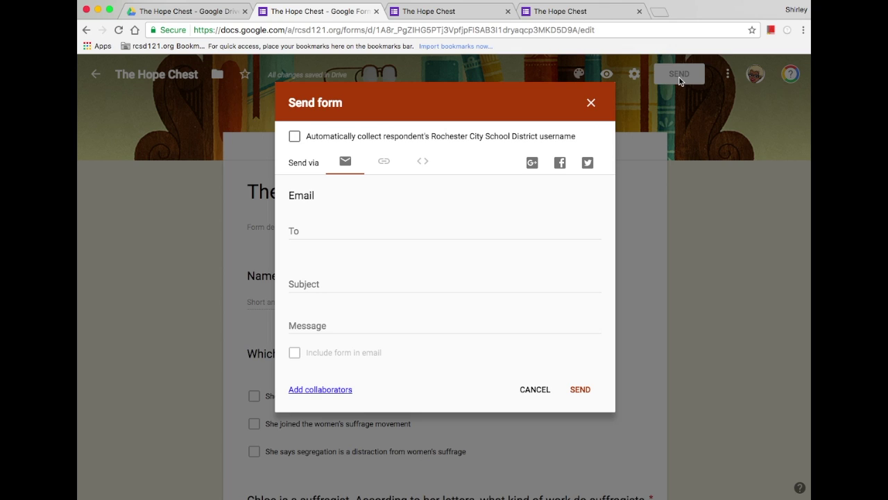
{"action": "left_click", "coordinate": [385, 162]}
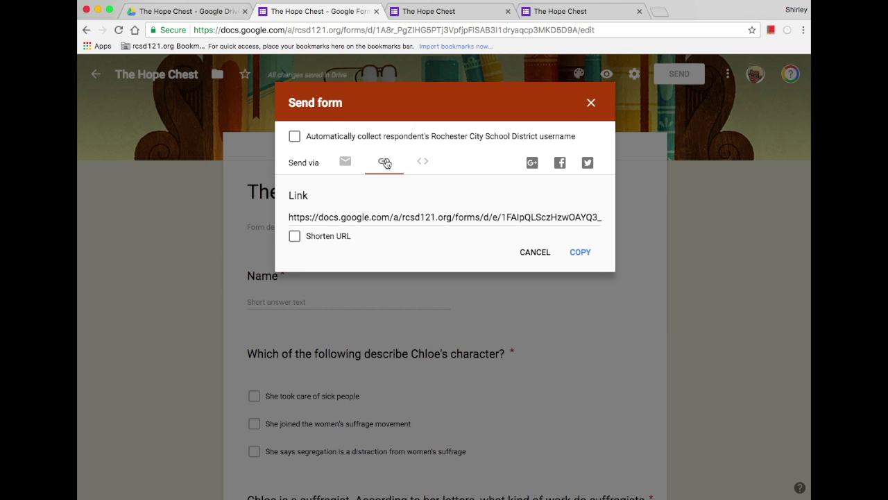
{"action": "left_click", "coordinate": [295, 237]}
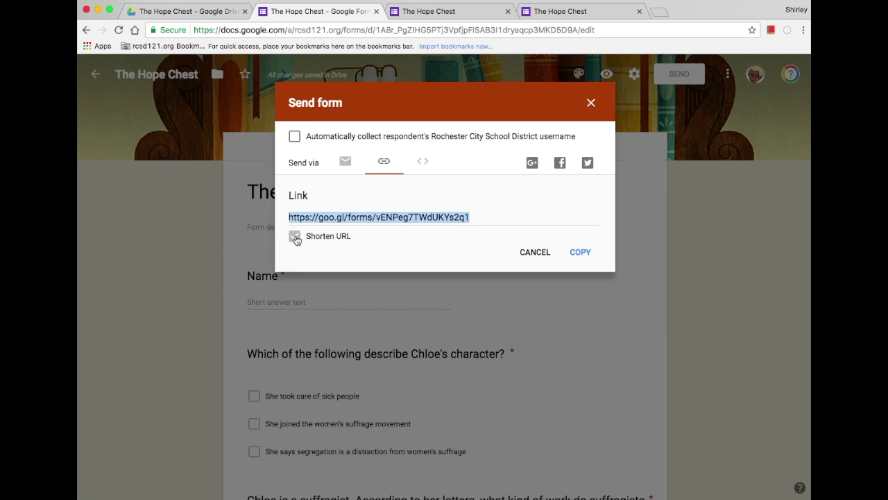